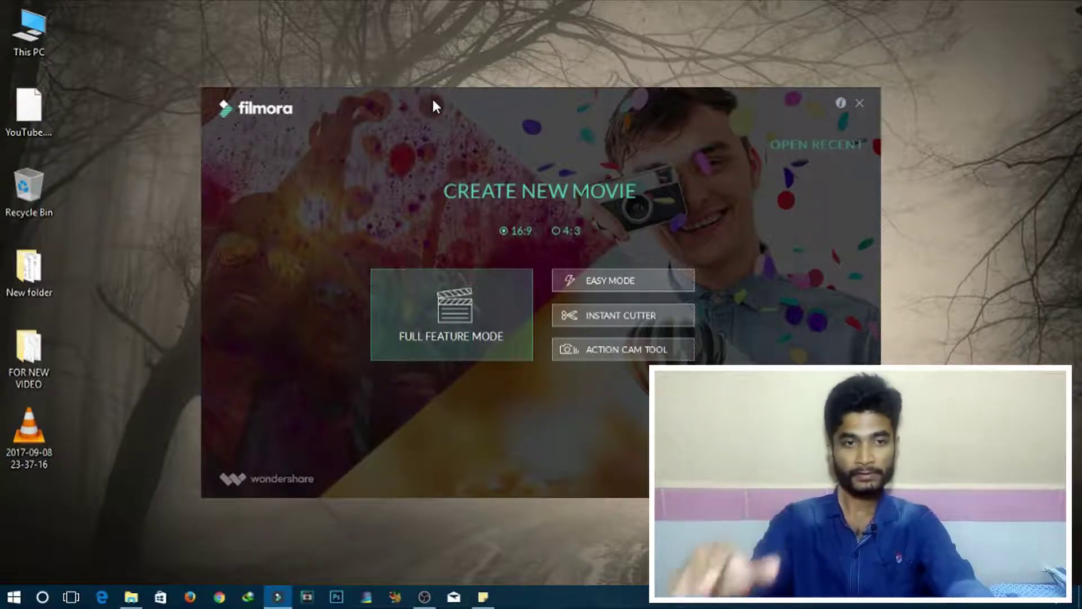
# Start a new 16:9 movie in Full Feature Mode.
pyautogui.moveTo(546, 103)
pyautogui.mouseDown()
pyautogui.moveTo(554, 83)
pyautogui.moveTo(550, 97)
pyautogui.mouseUp()
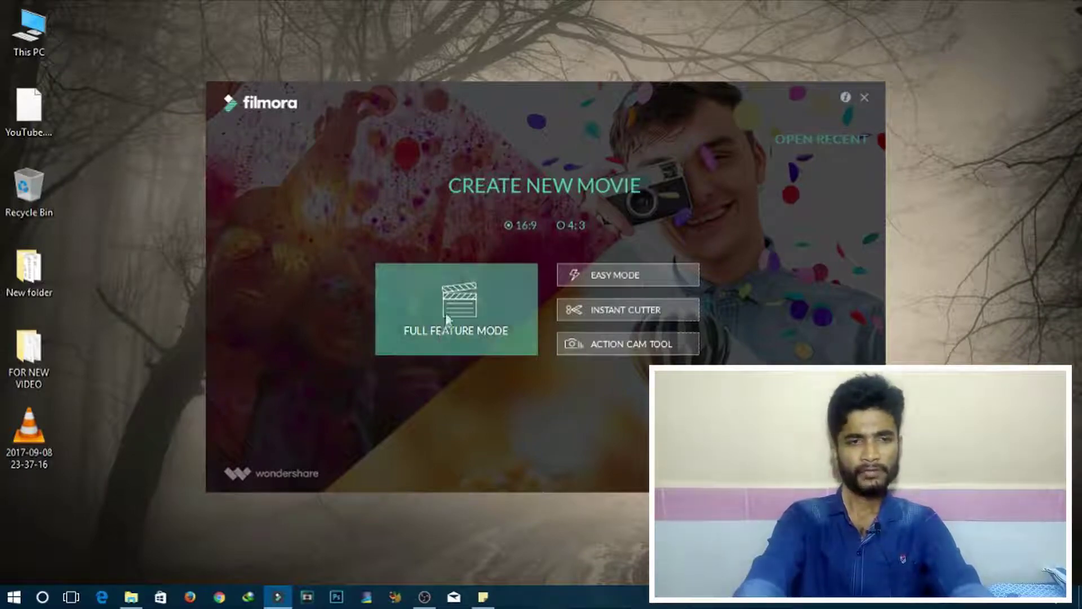
pyautogui.click(449, 299)
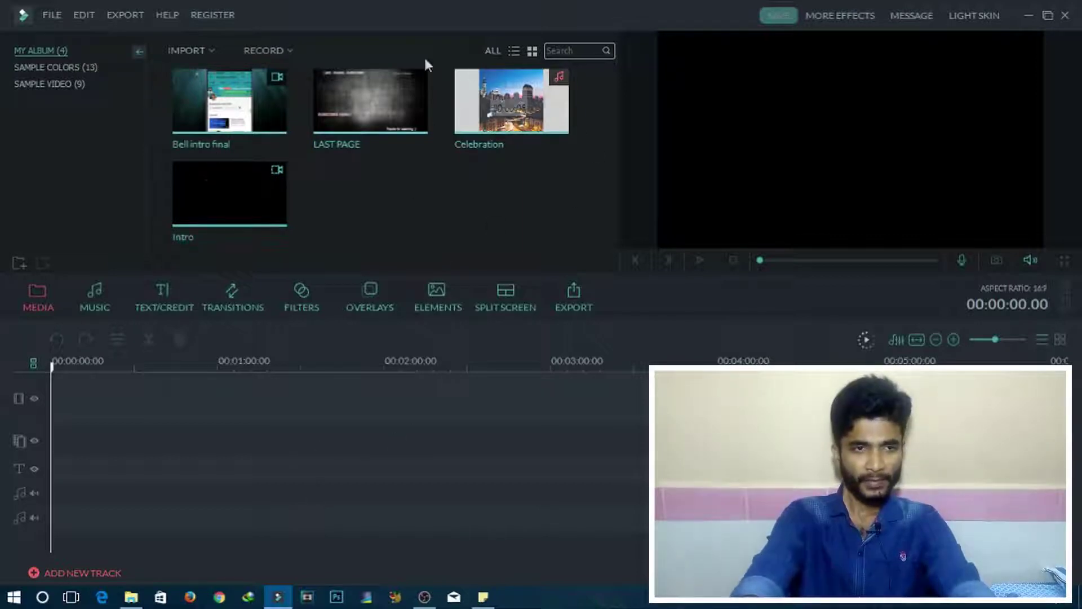
# Import the "Upload Photoshop LOCK UNlock" video from the Upload ready folder into the media album.
pyautogui.click(208, 50)
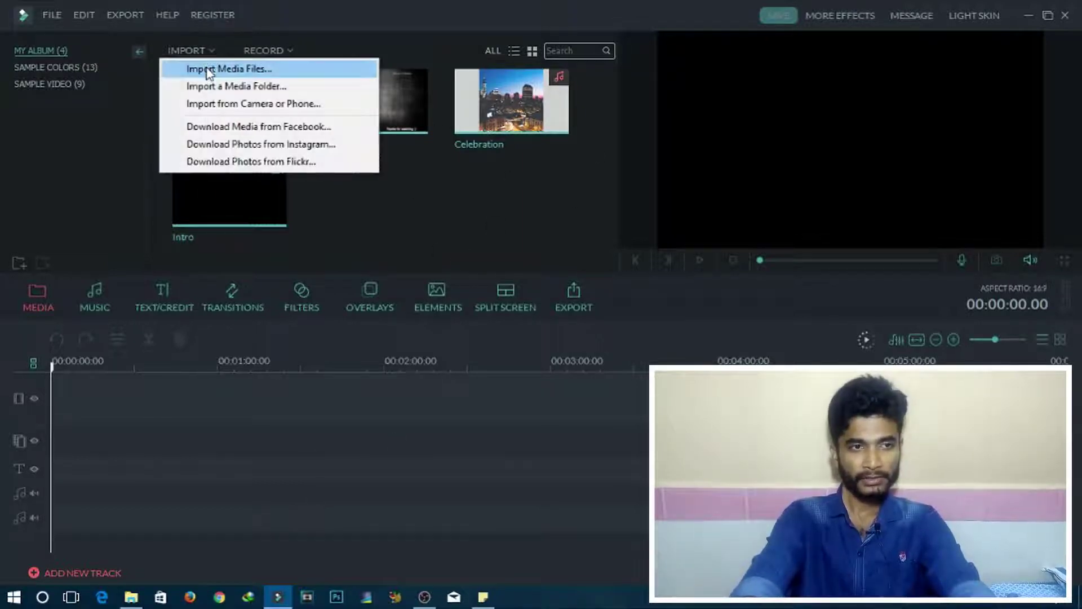
pyautogui.click(208, 73)
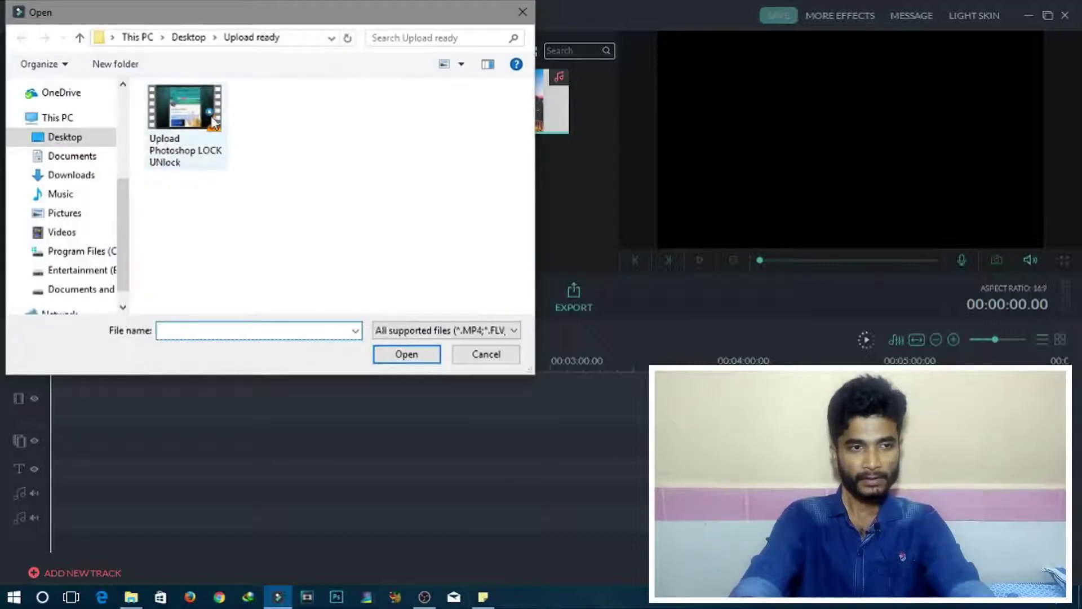
pyautogui.doubleClick(189, 135)
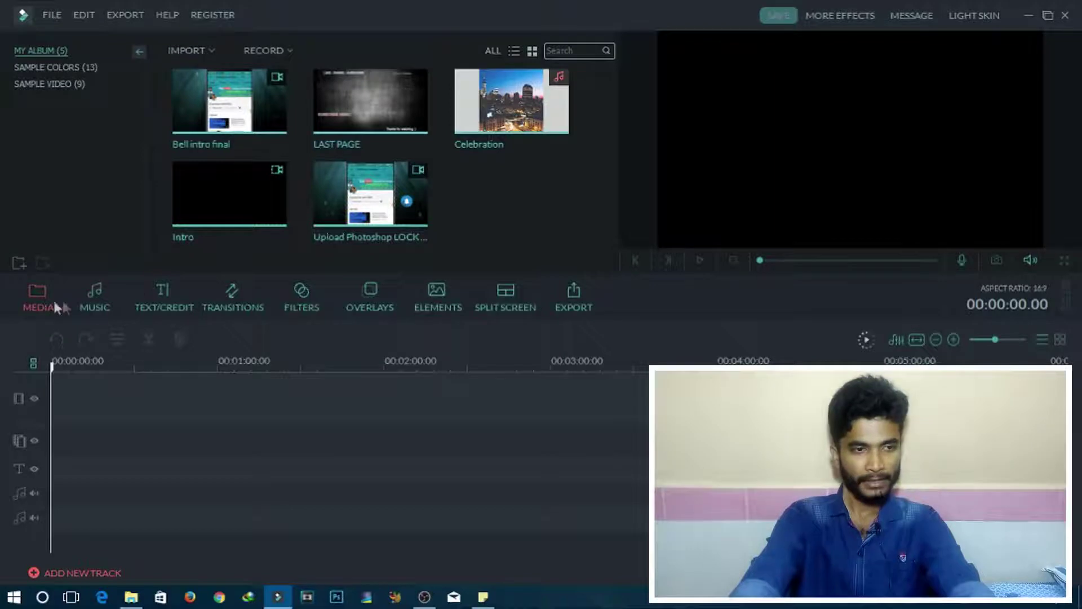
# Browse the opener and title presets in the text and credit library.
pyautogui.click(164, 297)
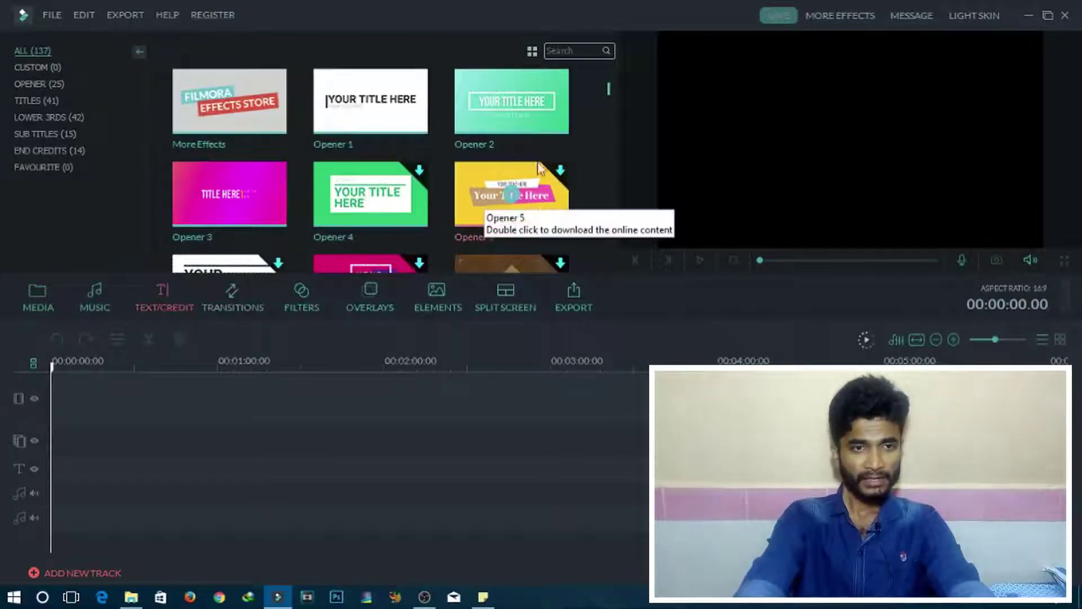
pyautogui.scroll(-10, 584, 145)
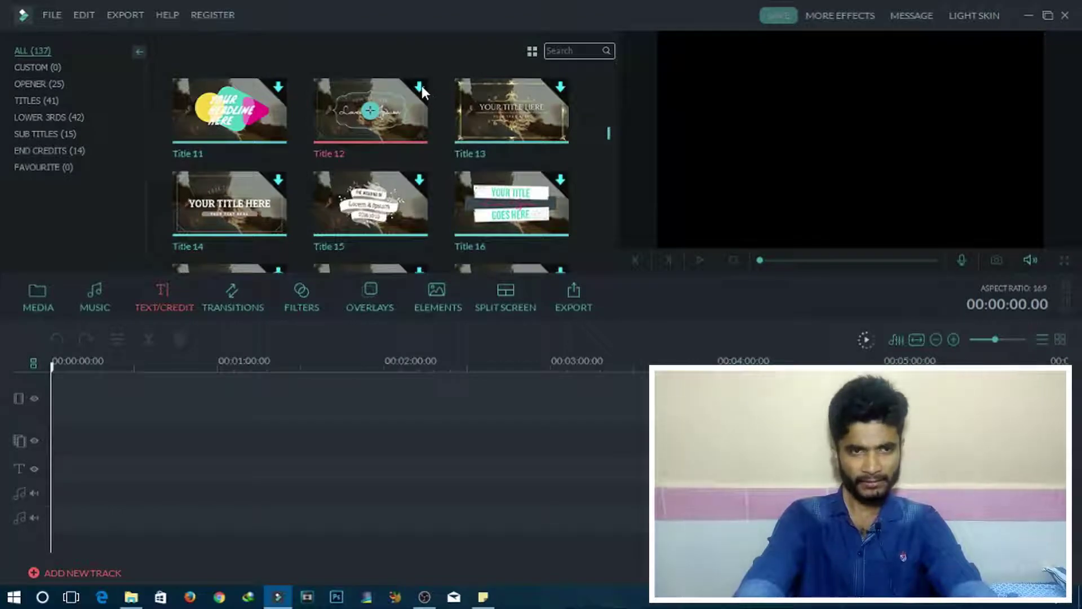
pyautogui.scroll(-5, 537, 160)
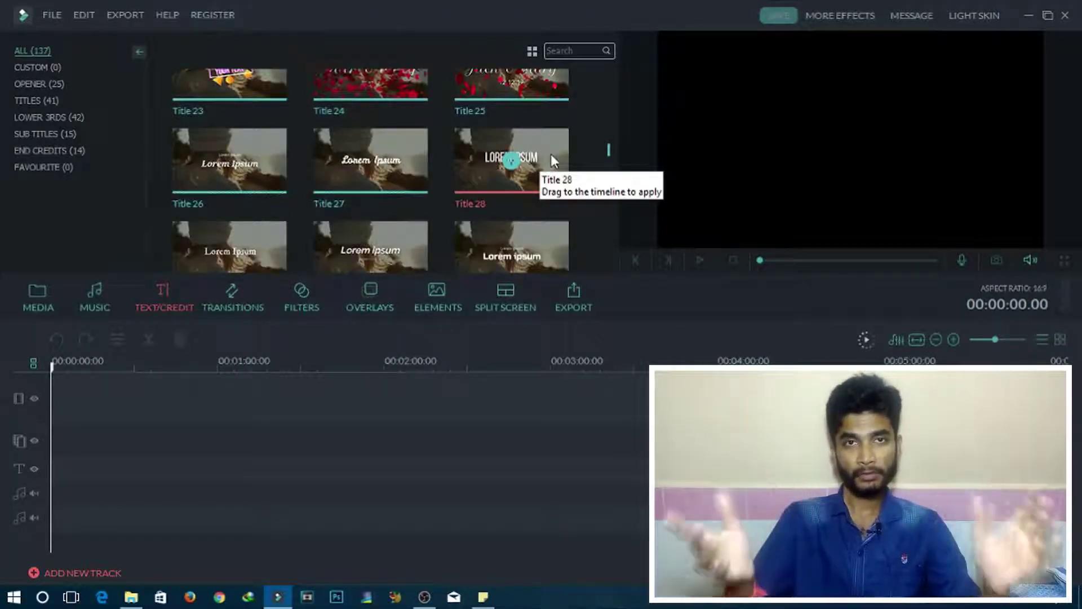
pyautogui.scroll(-3, 547, 157)
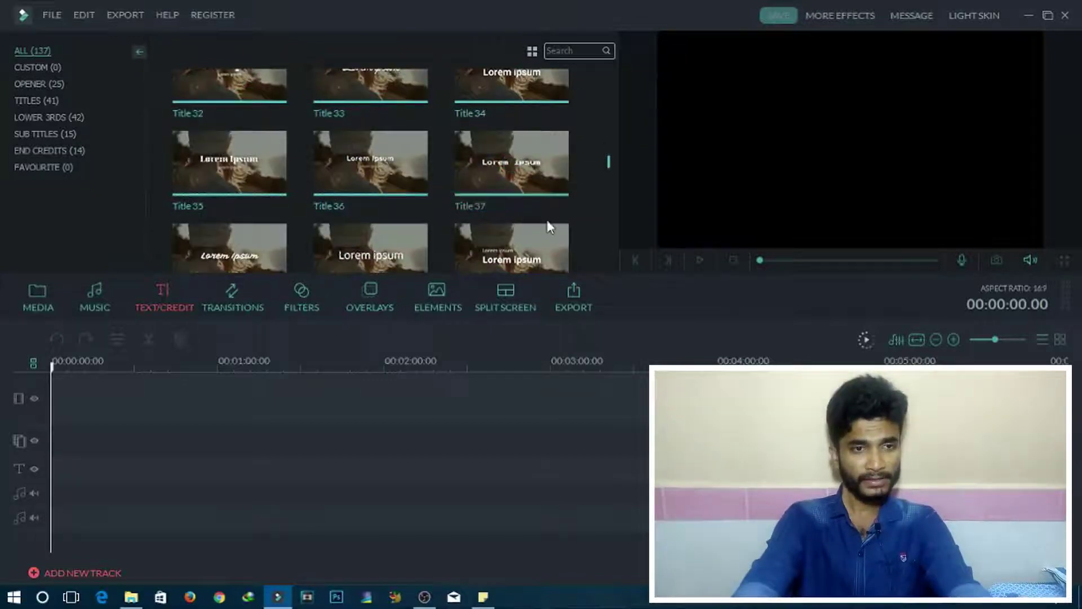
pyautogui.scroll(-5, 546, 214)
pyautogui.scroll(10, 597, 164)
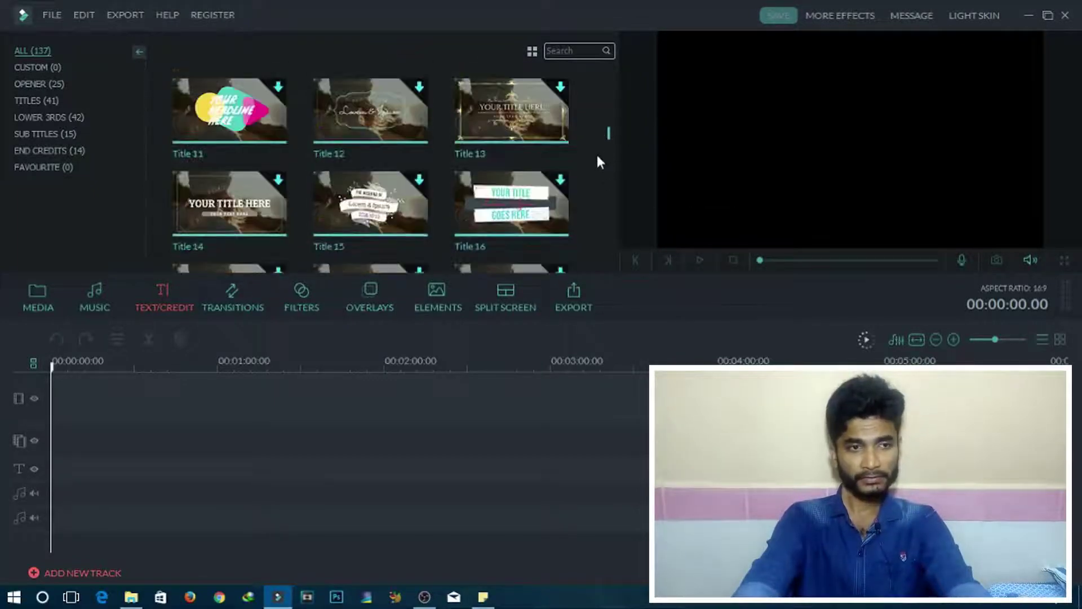
# Look through the transition, filter, overlay, element, split-screen and music libraries.
pyautogui.click(251, 302)
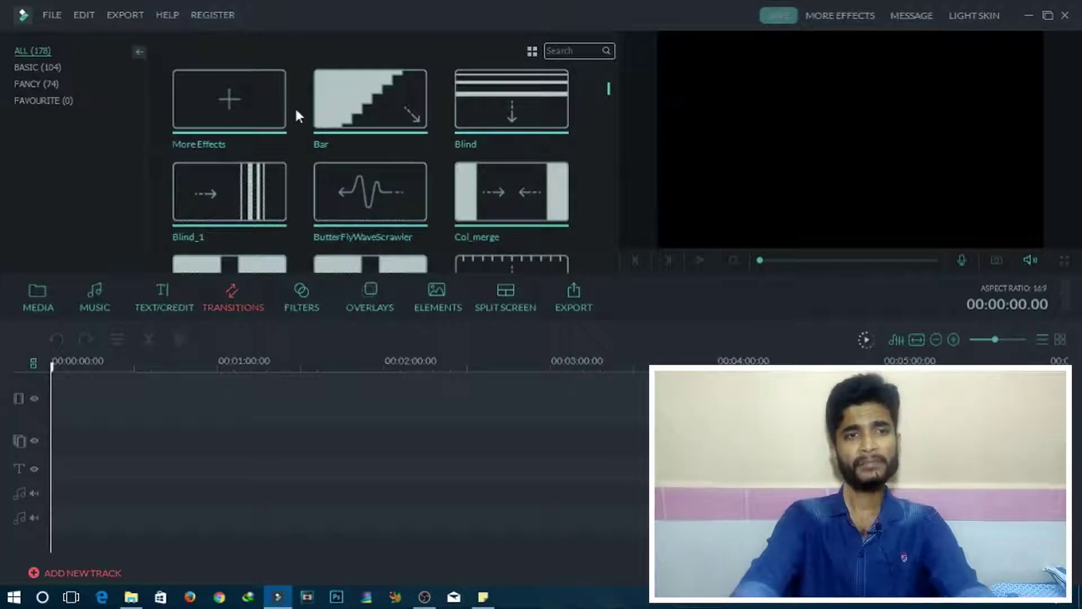
pyautogui.click(383, 93)
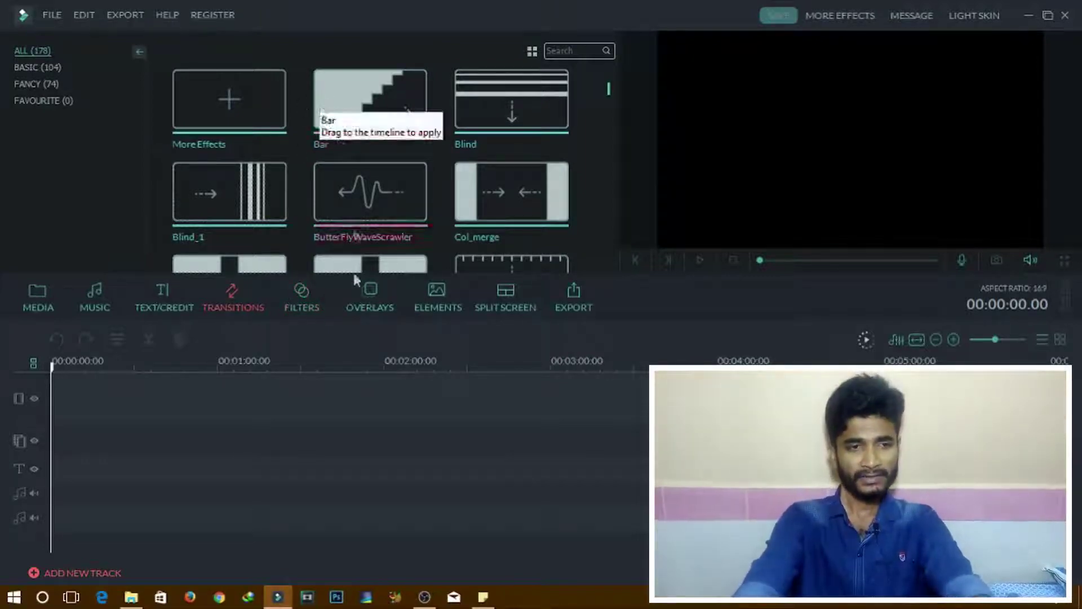
pyautogui.click(308, 305)
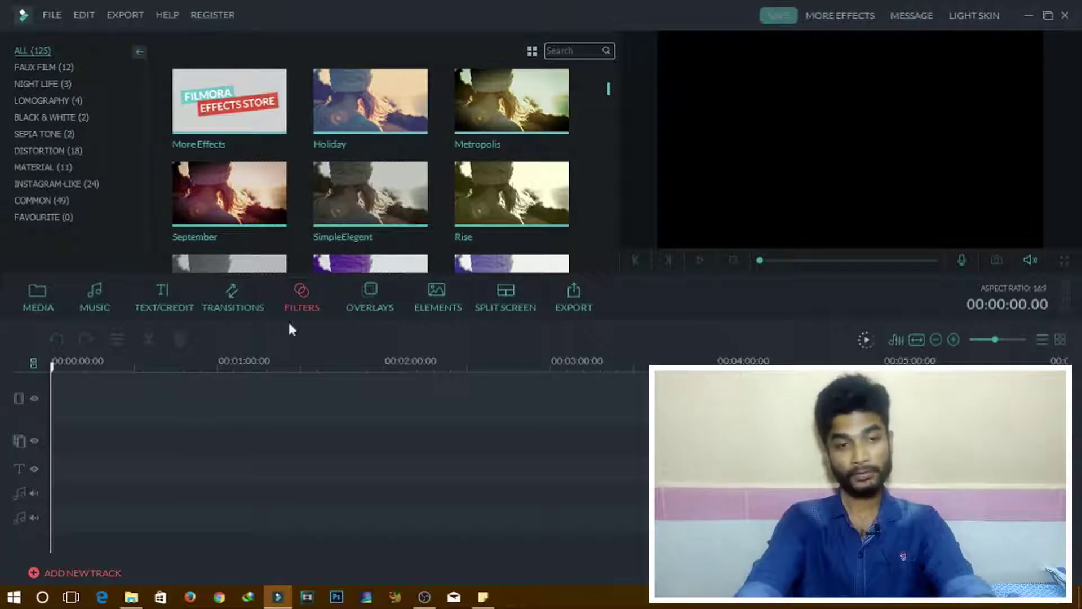
pyautogui.click(365, 295)
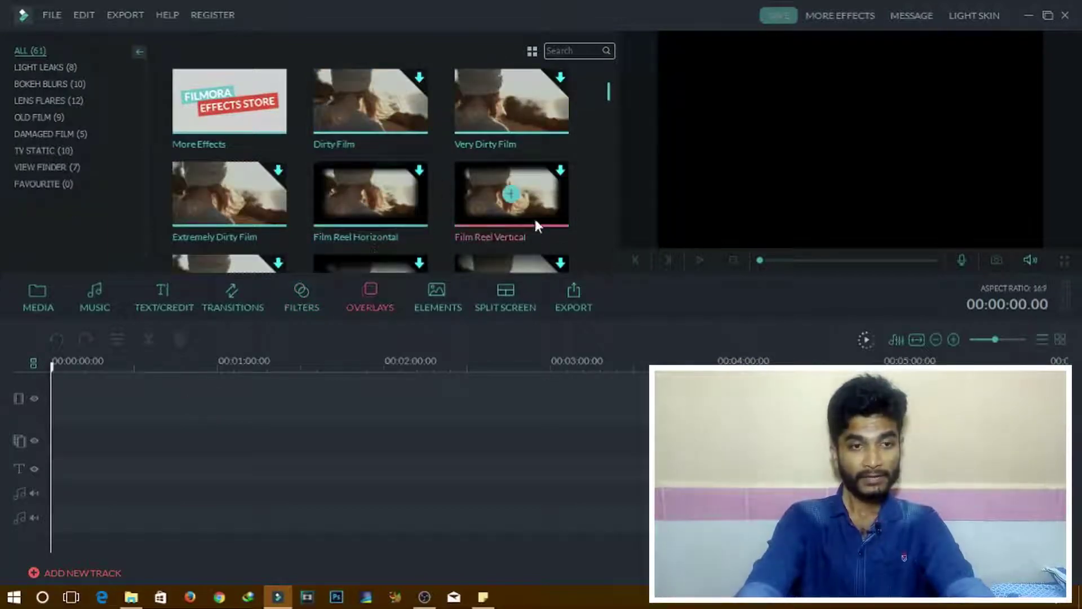
pyautogui.click(434, 293)
pyautogui.click(505, 294)
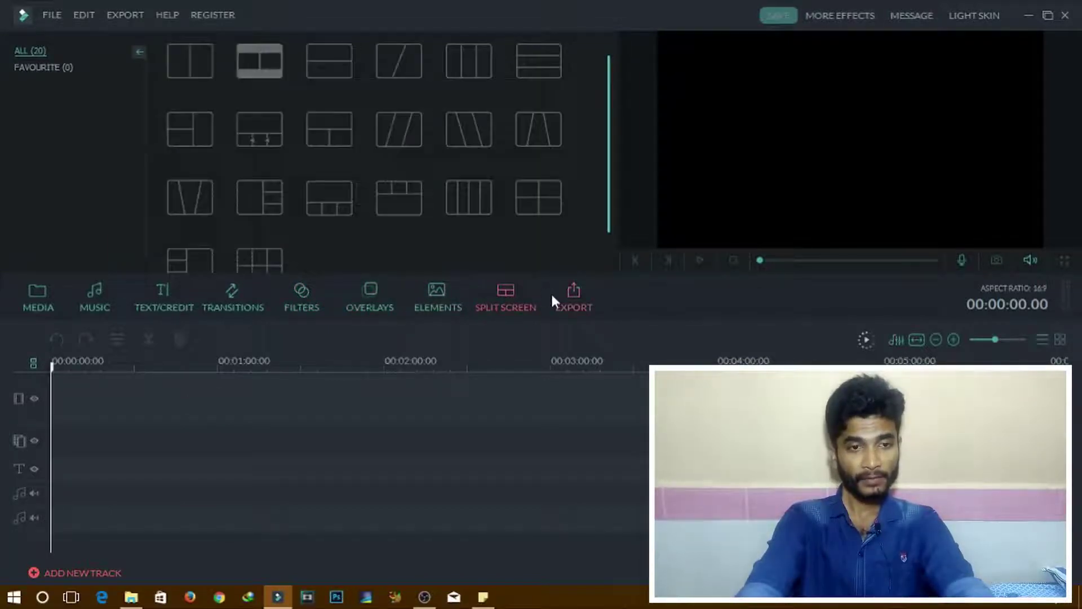
pyautogui.click(580, 293)
pyautogui.click(539, 333)
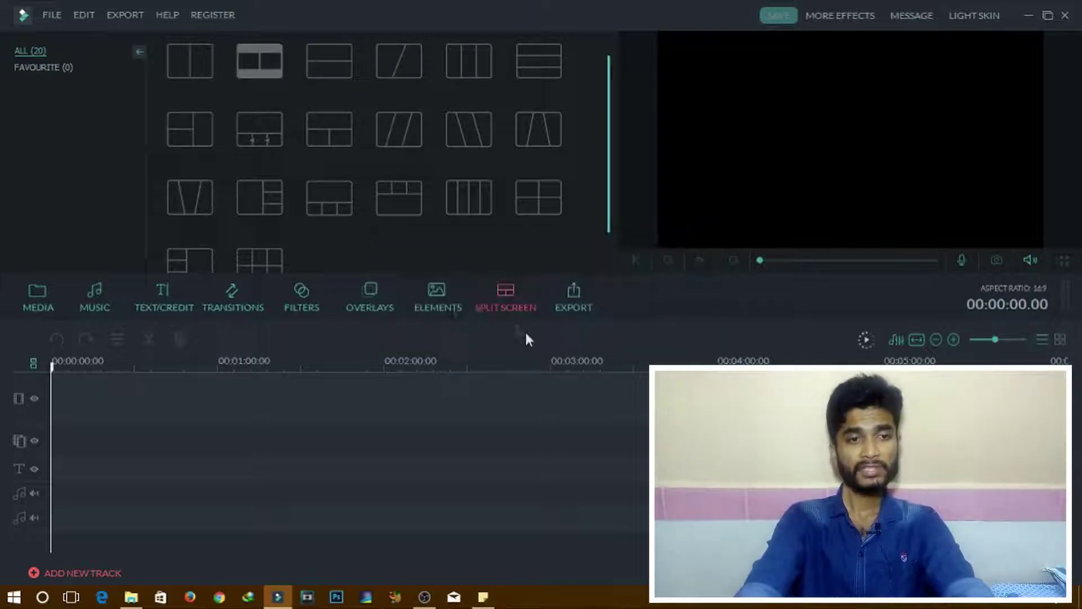
pyautogui.click(296, 304)
pyautogui.click(234, 297)
pyautogui.click(162, 292)
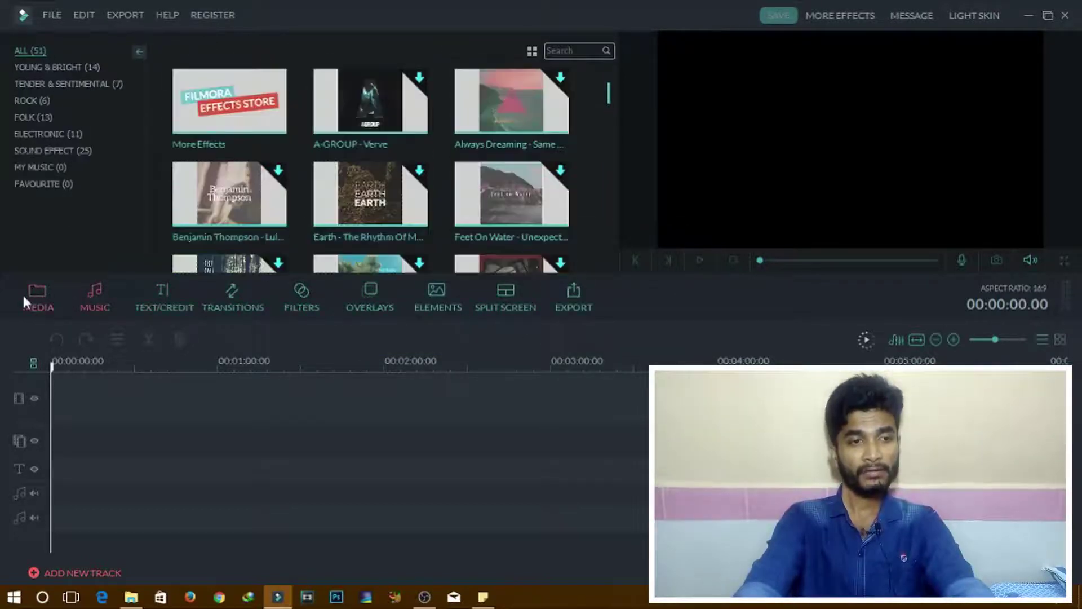
# Place the "Bell intro final" clip from the media album at the start of the video track.
pyautogui.click(34, 293)
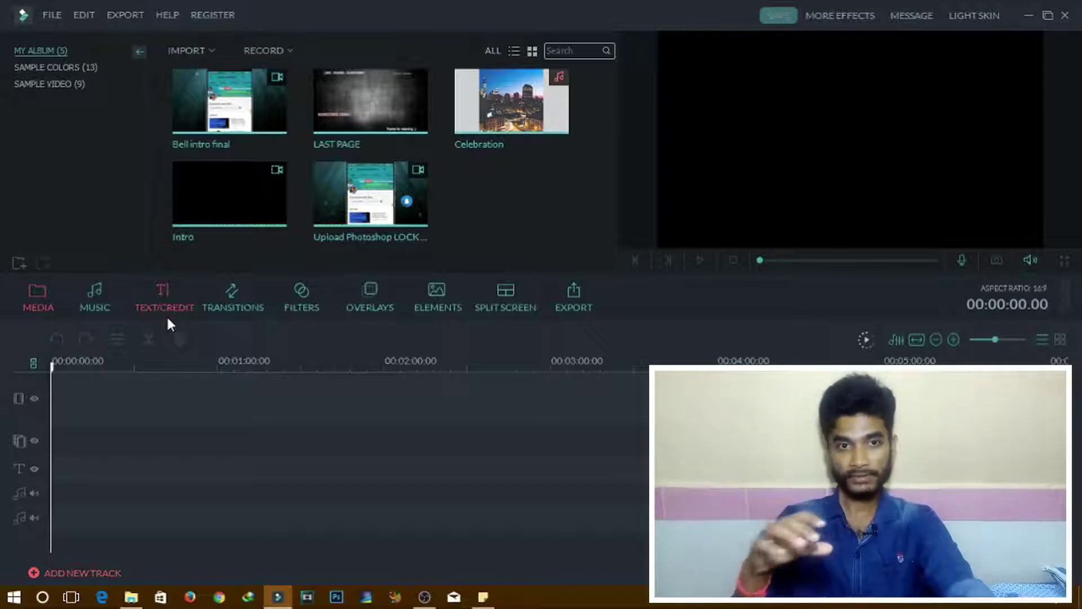
pyautogui.moveTo(427, 212)
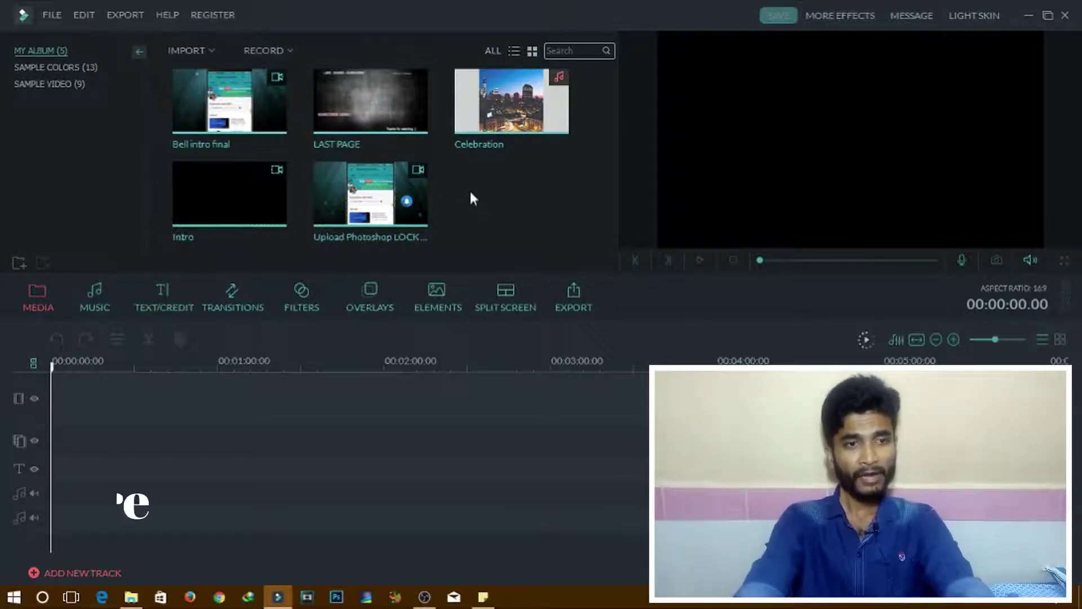
pyautogui.moveTo(181, 115)
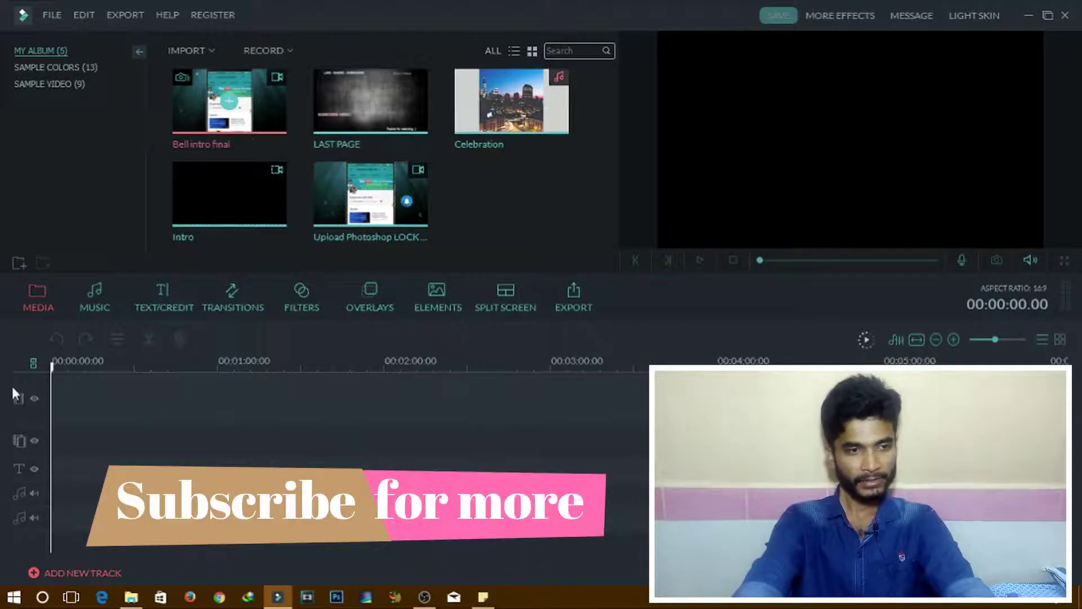
pyautogui.moveTo(191, 130); pyautogui.dragTo(61, 397)
pyautogui.moveTo(123, 373); pyautogui.dragTo(155, 382)
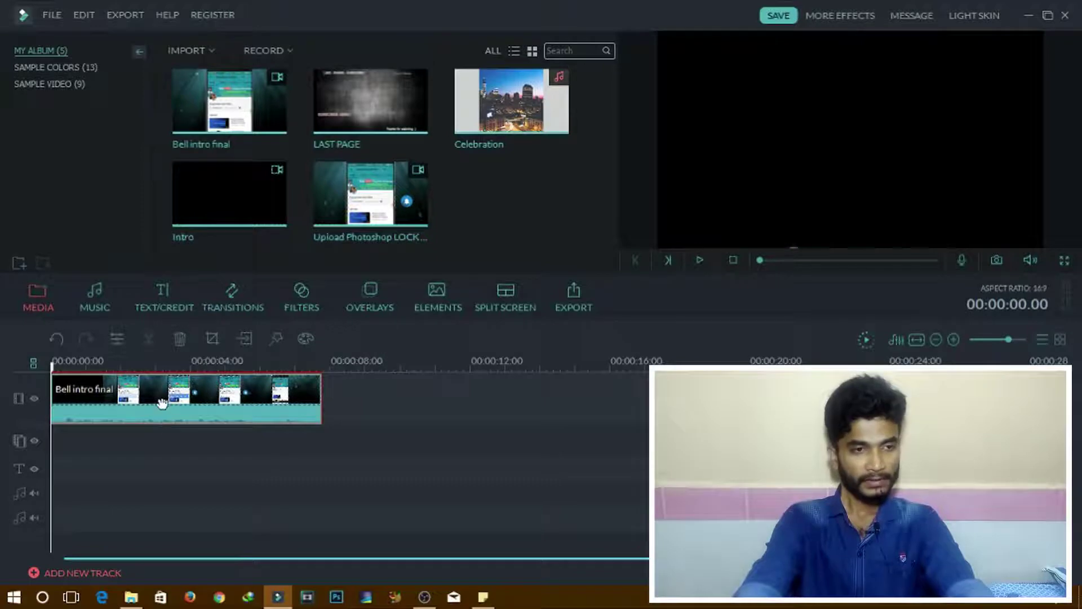
# Play the "Bell intro final" clip to about 00:00:01.10 and split it there.
pyautogui.click(702, 259)
pyautogui.click(702, 259)
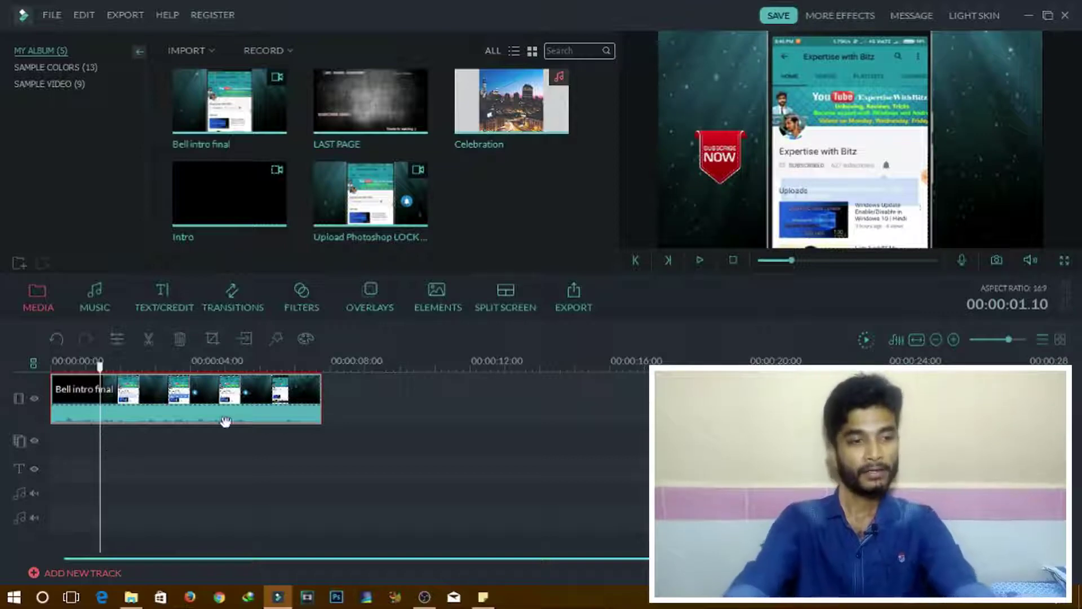
pyautogui.click(150, 339)
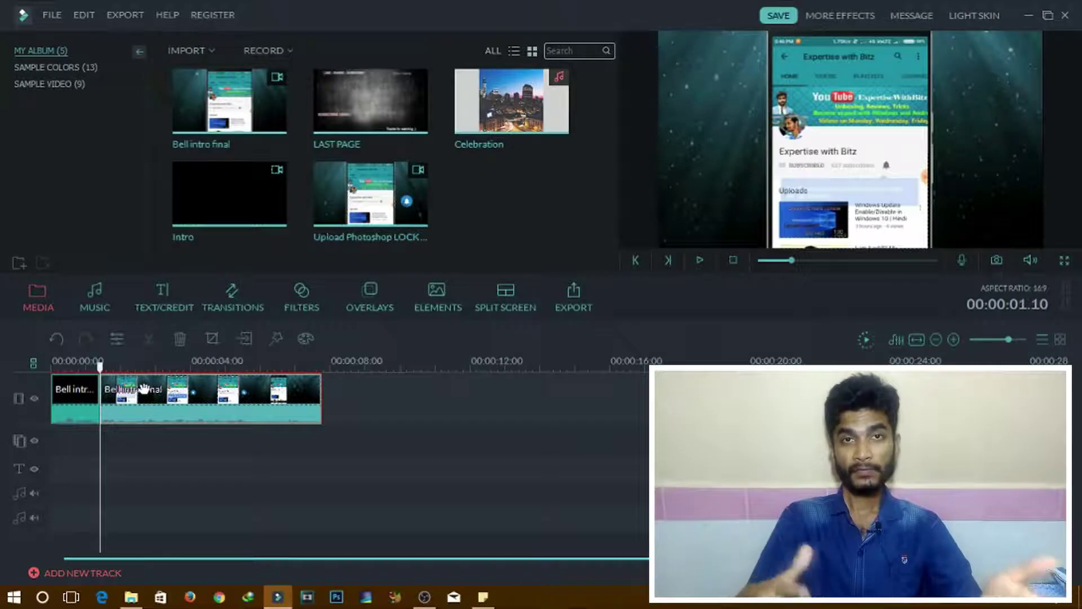
pyautogui.moveTo(140, 392); pyautogui.dragTo(223, 389)
# Add the Col_merge transition to the end of the second "Bell intro final" segment.
pyautogui.click(71, 364)
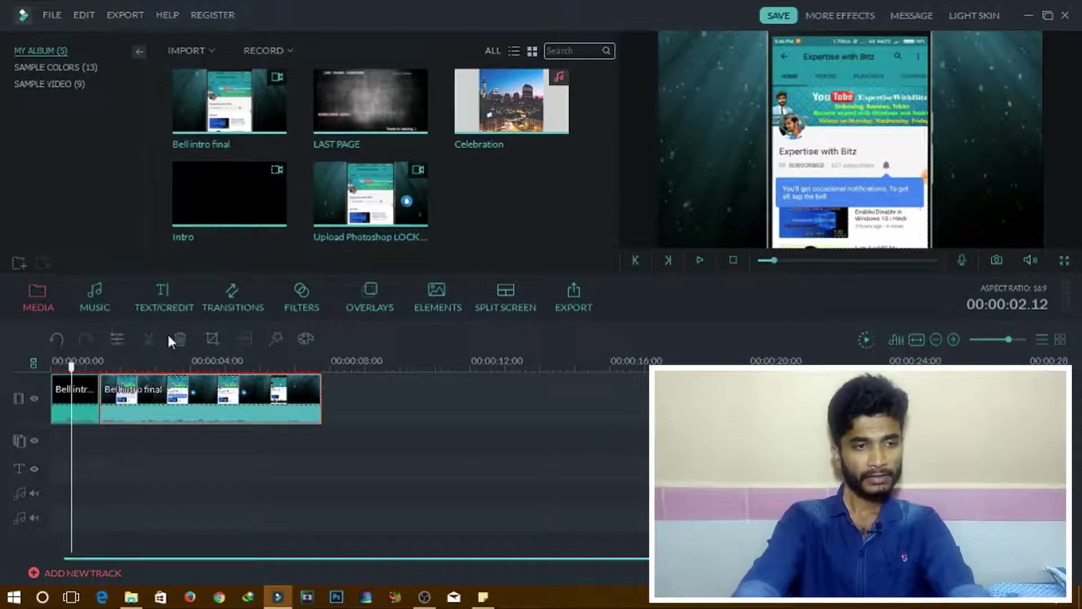
pyautogui.click(233, 306)
pyautogui.click(512, 193)
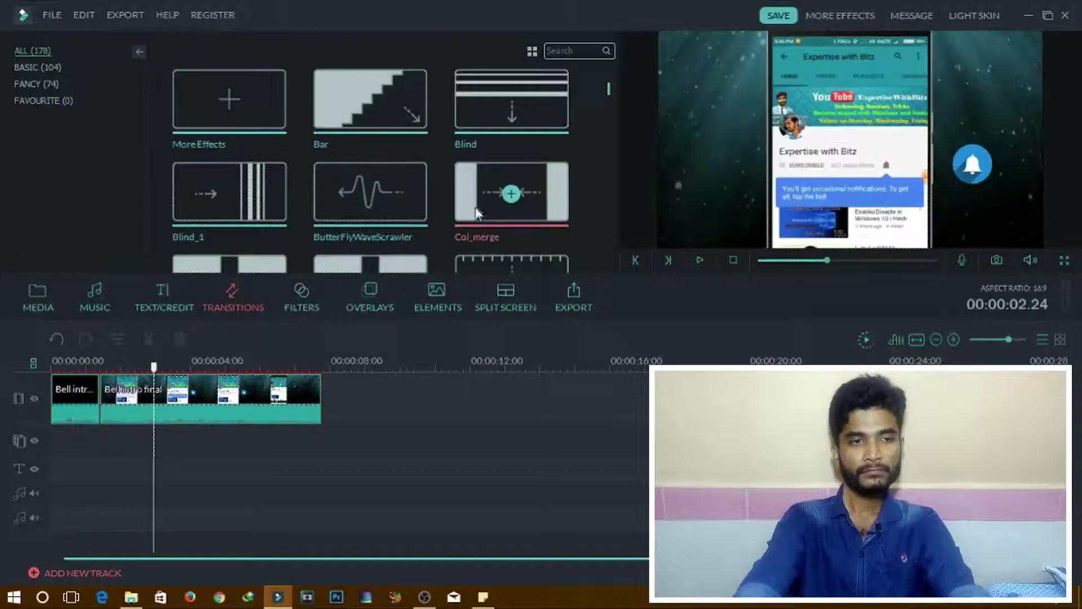
pyautogui.moveTo(333, 336); pyautogui.dragTo(319, 389)
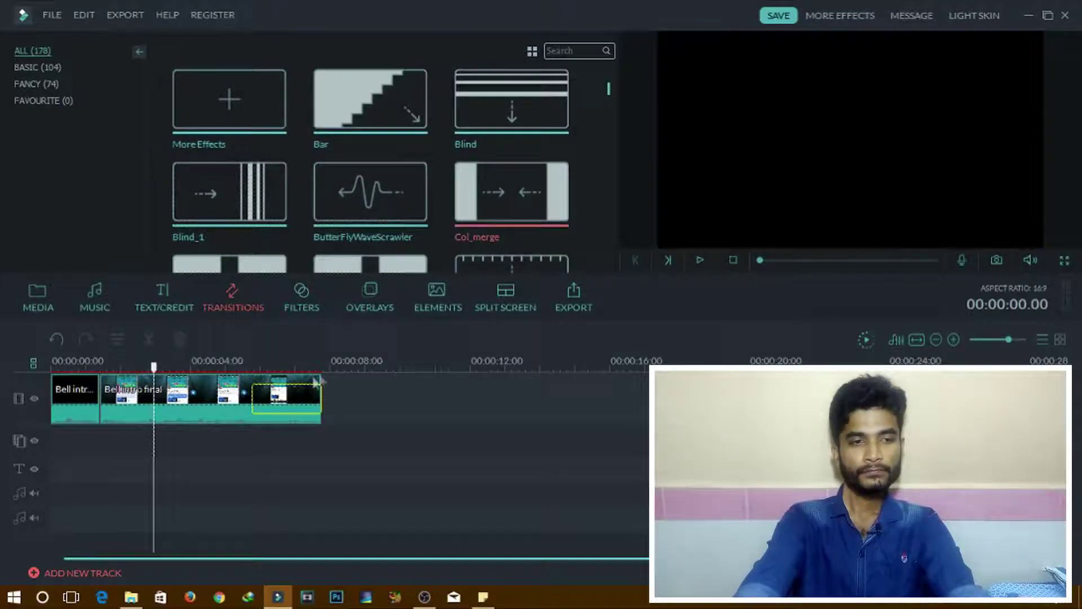
# Play back the Col_merge transition at the end of the clip and open the preview volume control.
pyautogui.click(701, 260)
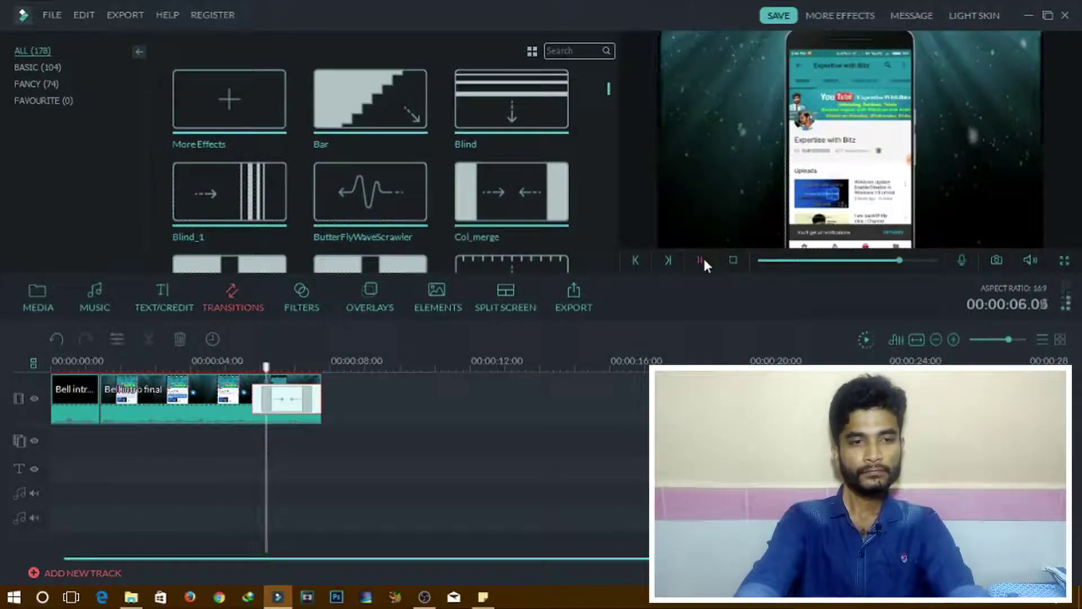
pyautogui.click(700, 261)
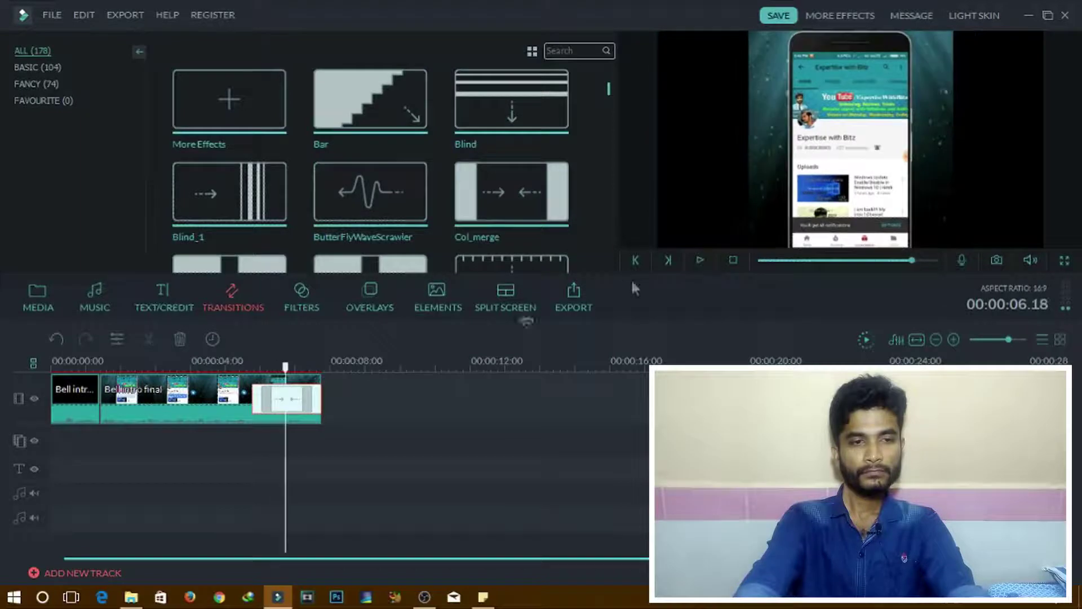
pyautogui.click(699, 260)
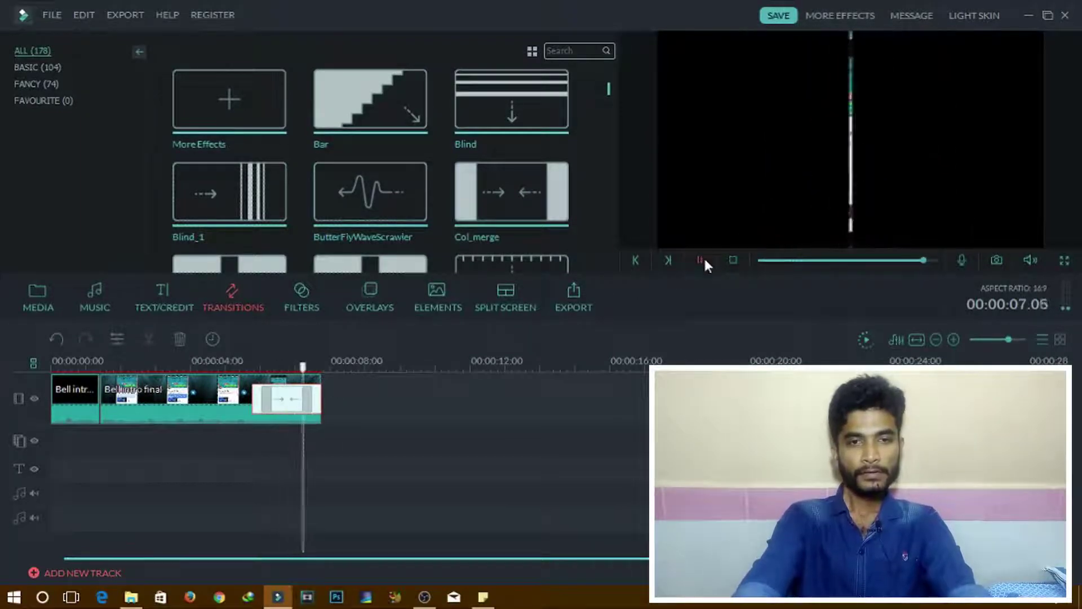
pyautogui.click(246, 367)
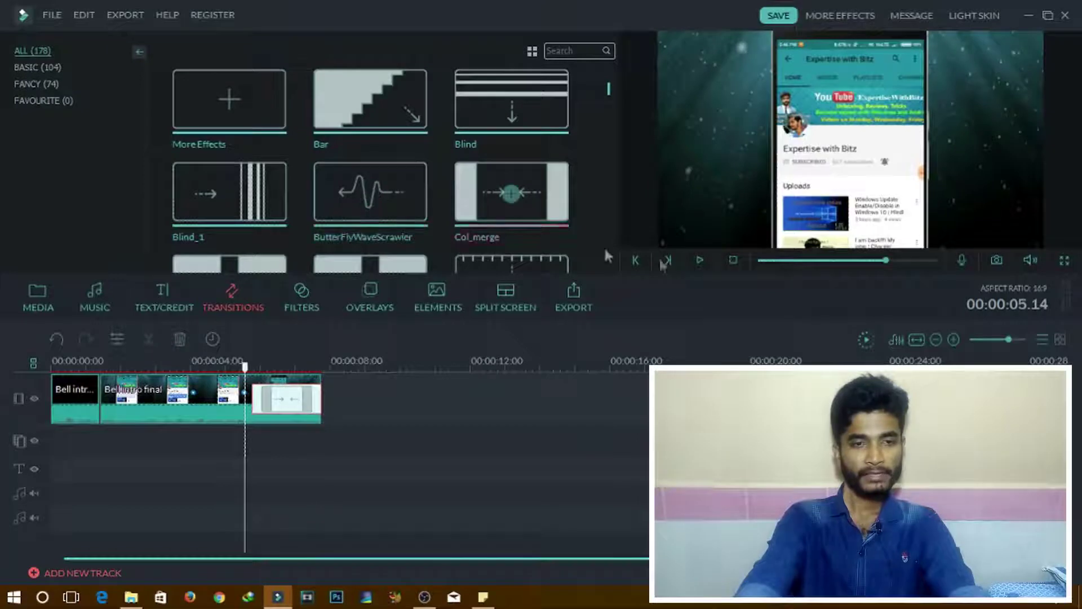
pyautogui.click(700, 260)
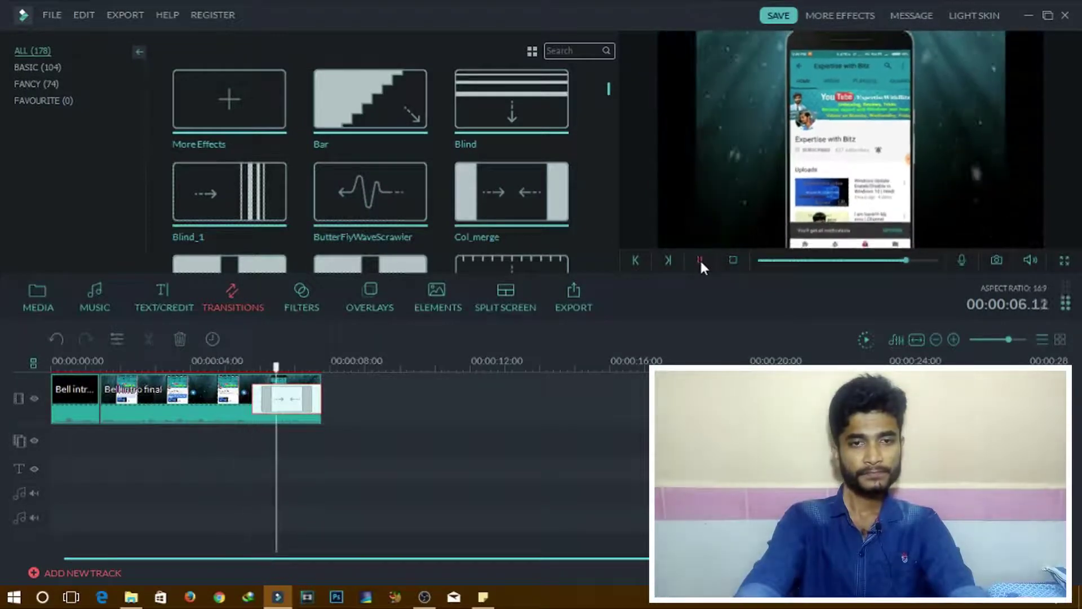
pyautogui.click(700, 260)
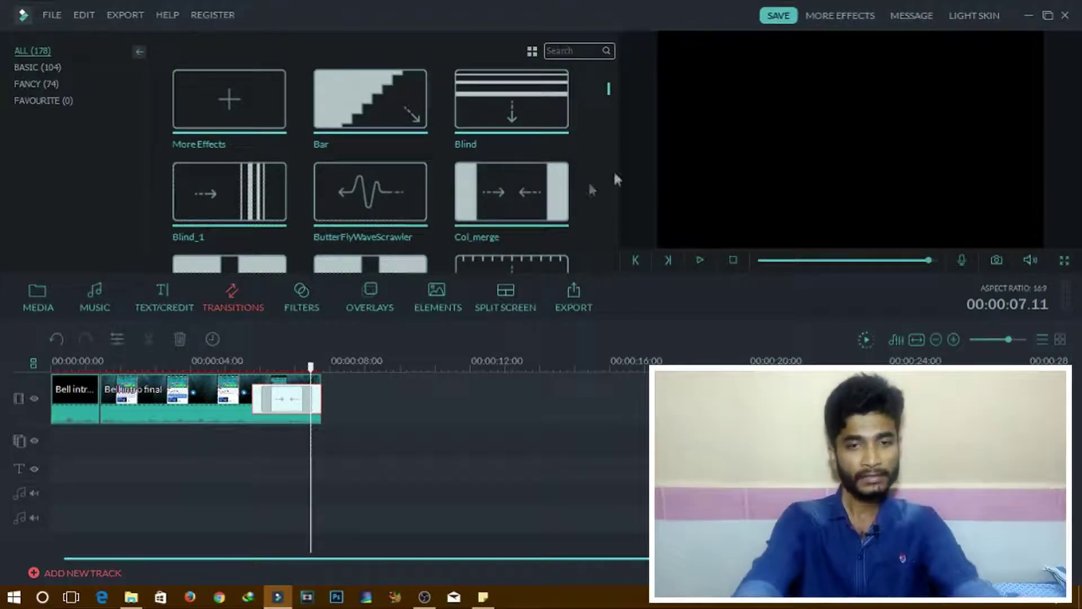
pyautogui.click(1028, 258)
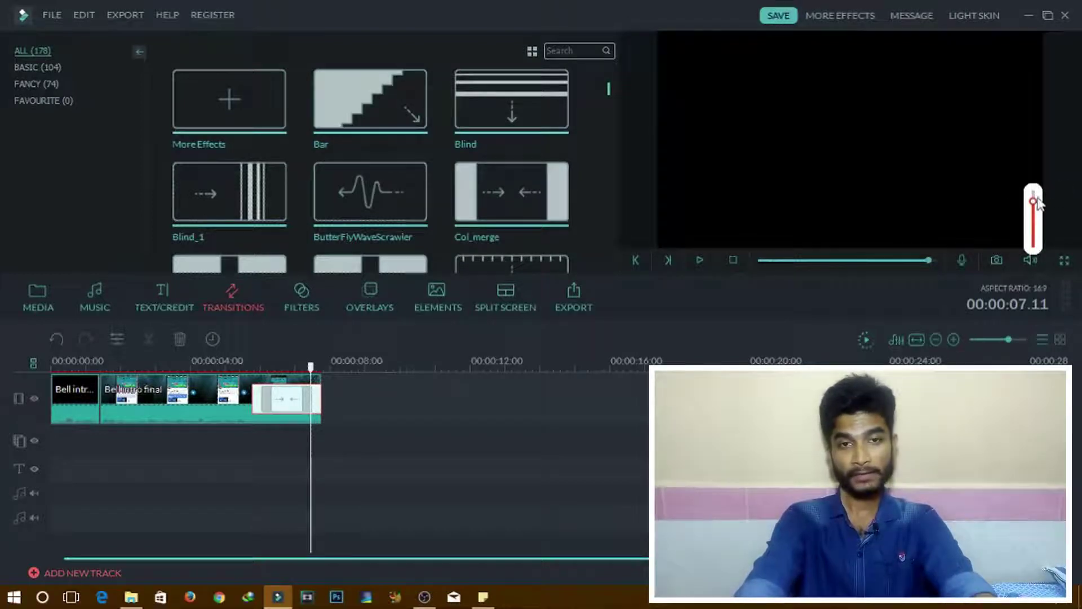
# Place Title 37 on the text track from about 00:00:02.19 and trim its end to about 00:00:04.09.
pyautogui.click(165, 393)
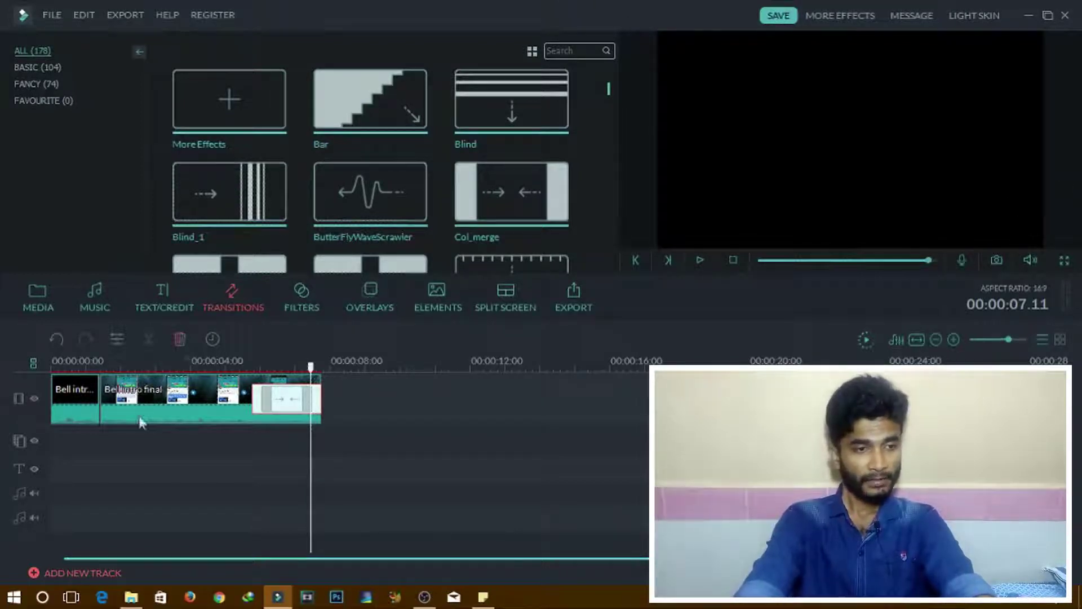
pyautogui.click(160, 286)
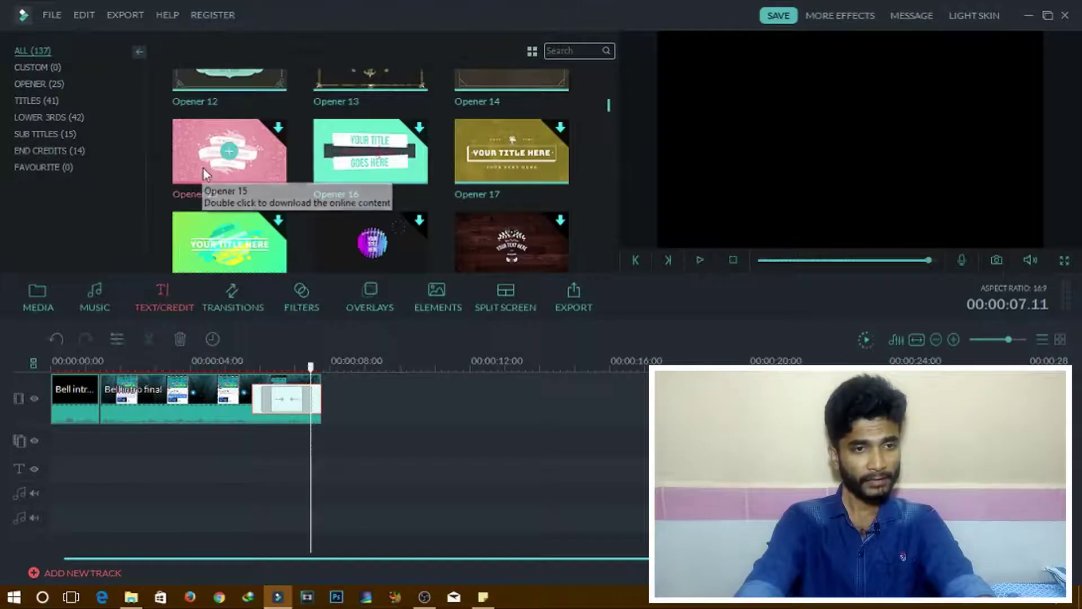
pyautogui.scroll(3, 587, 161)
pyautogui.scroll(-15, 587, 160)
pyautogui.moveTo(513, 153); pyautogui.dragTo(230, 473)
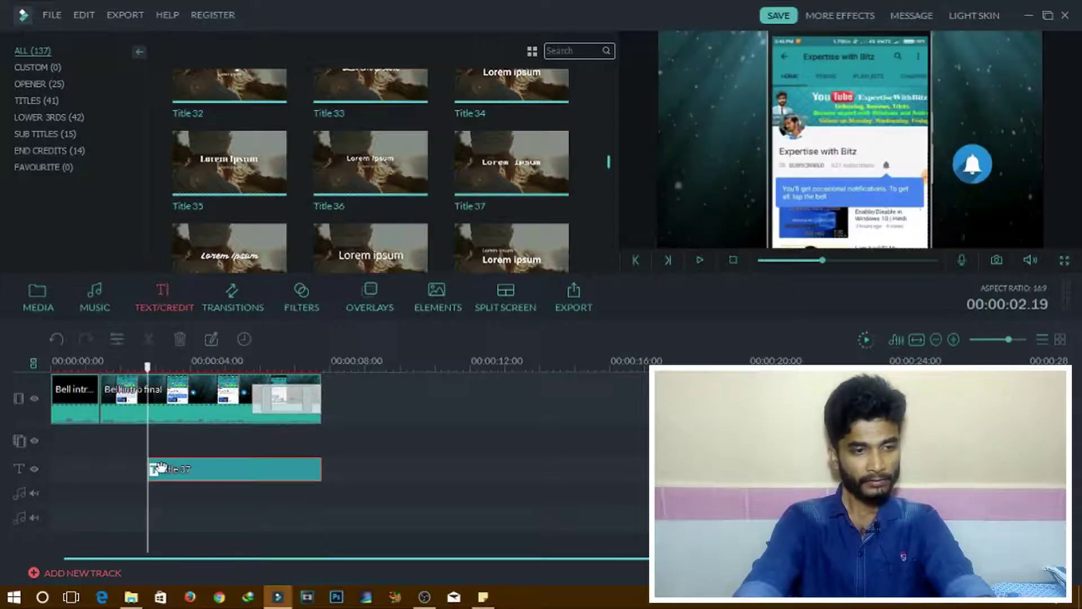
pyautogui.moveTo(320, 466); pyautogui.dragTo(201, 473)
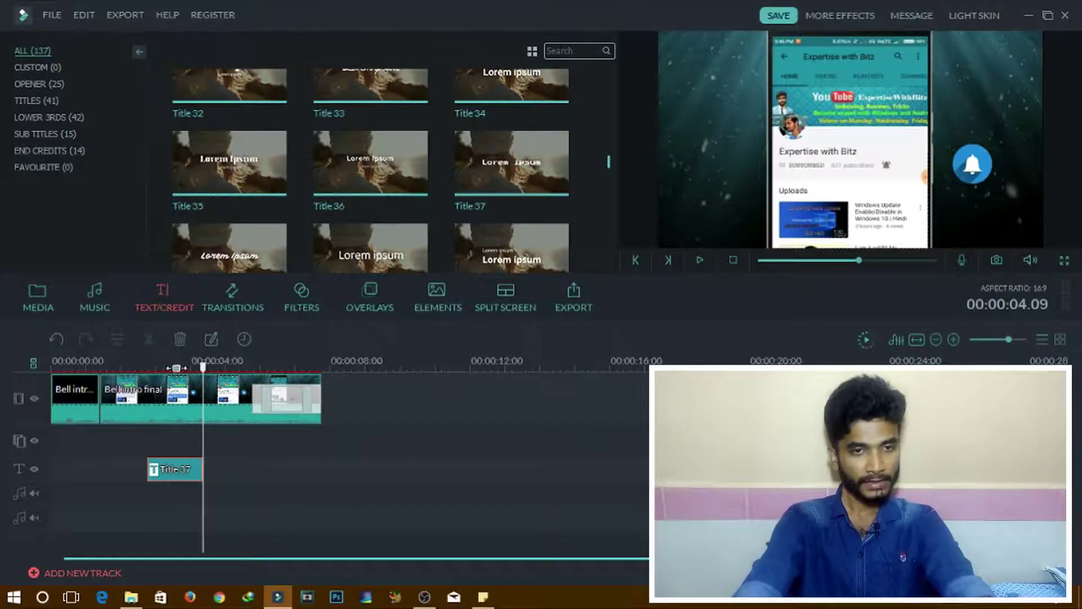
# Open Title 37 for editing at about 00:00:03.14 and replace its active text with "bitz".
pyautogui.click(176, 368)
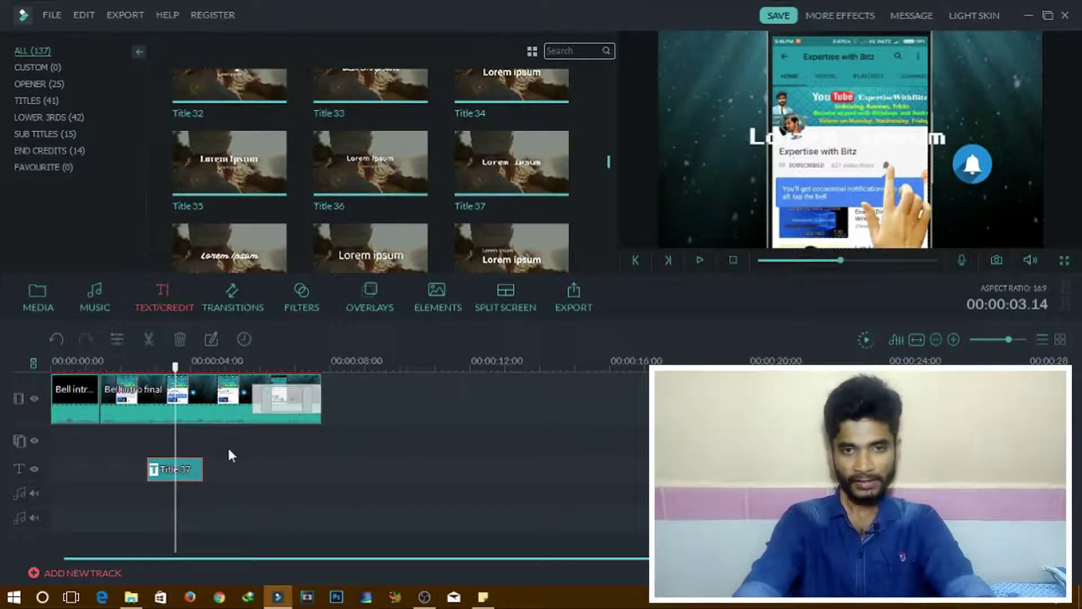
pyautogui.doubleClick(158, 472)
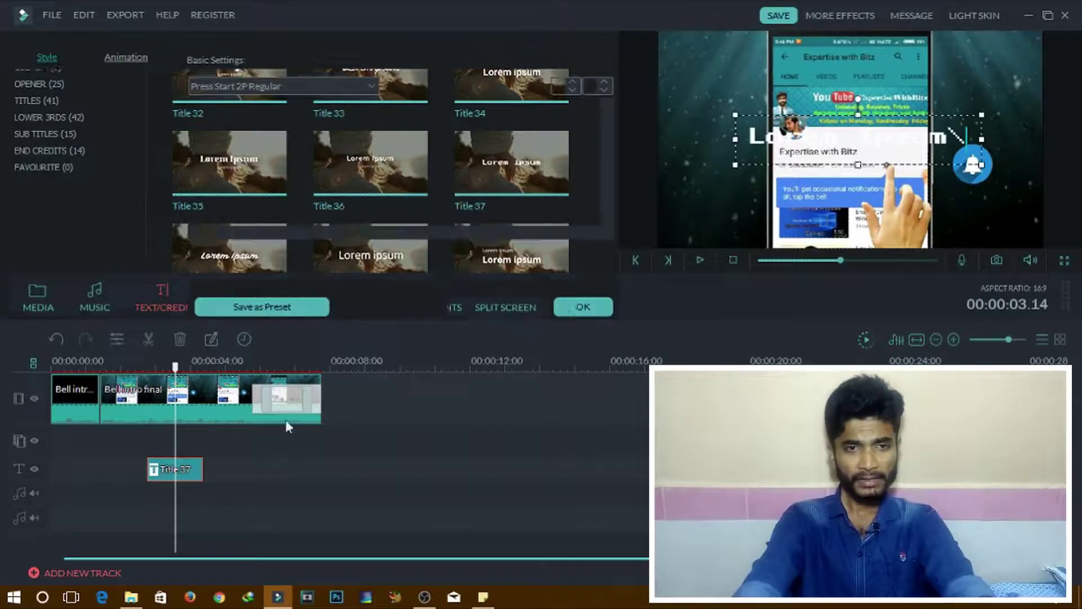
pyautogui.press('BackSpace')
pyautogui.hotkey('ctrl', 'z')
pyautogui.press('BackSpace')
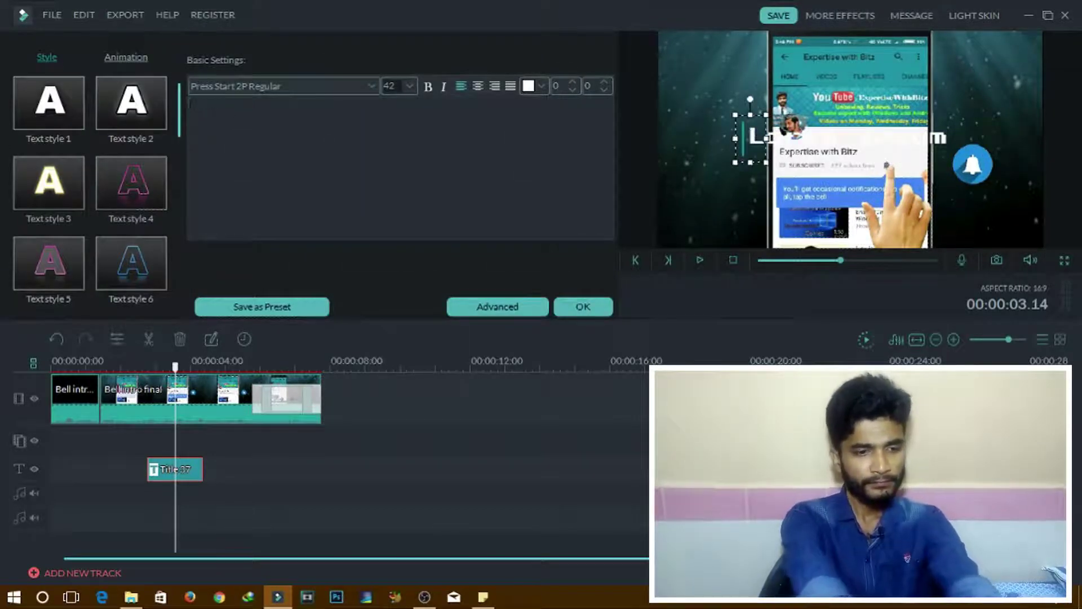
pyautogui.write('bitz')
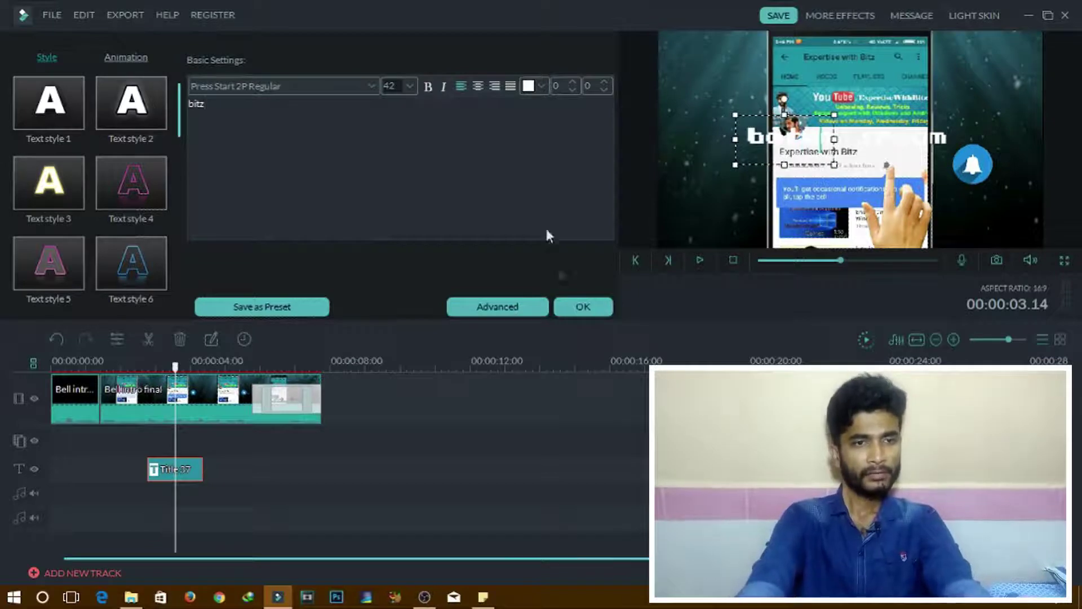
pyautogui.click(599, 310)
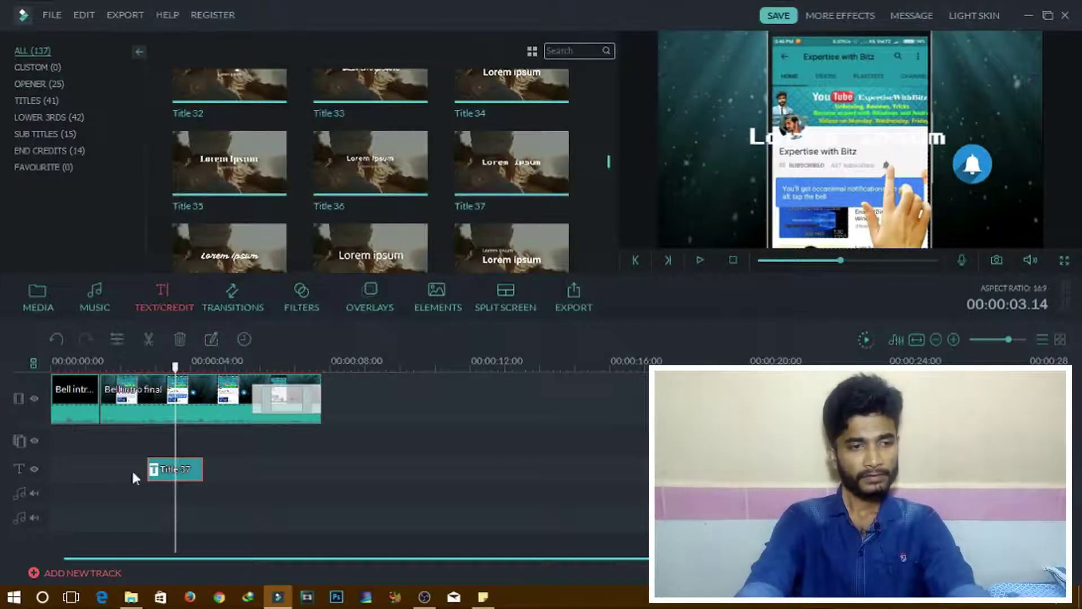
# Move the "Lorem ipsum" text box of Title 37 up to the upper part of the video frame.
pyautogui.doubleClick(172, 465)
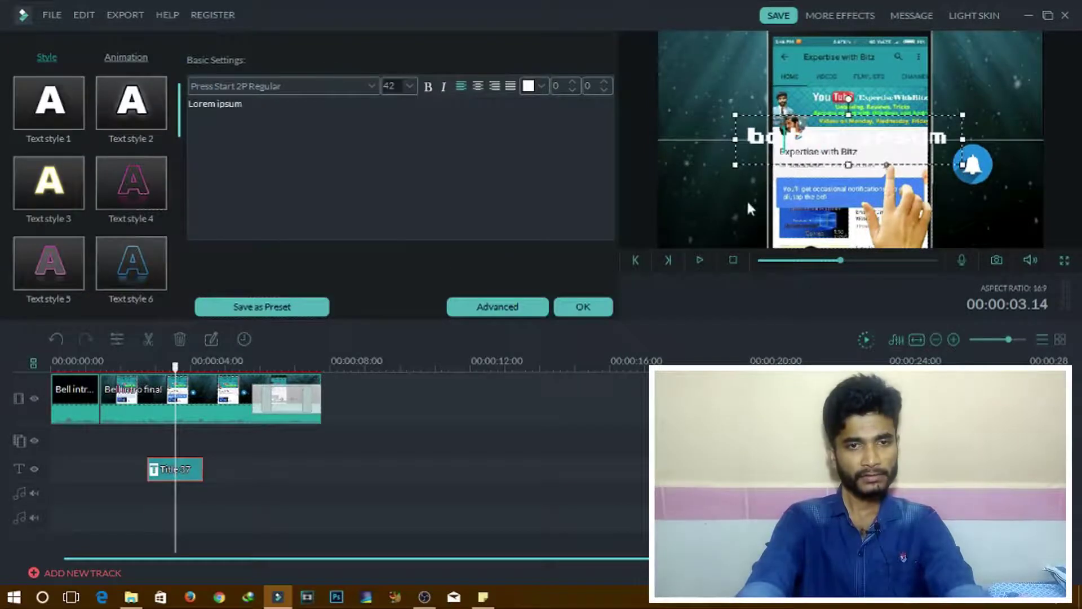
pyautogui.moveTo(755, 168); pyautogui.dragTo(750, 99)
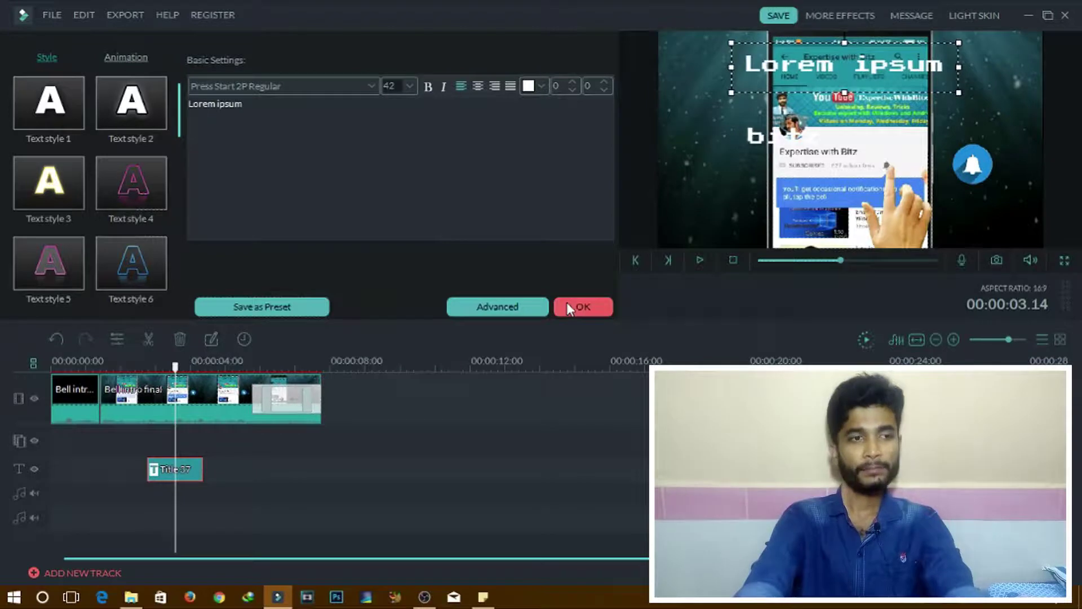
pyautogui.click(567, 302)
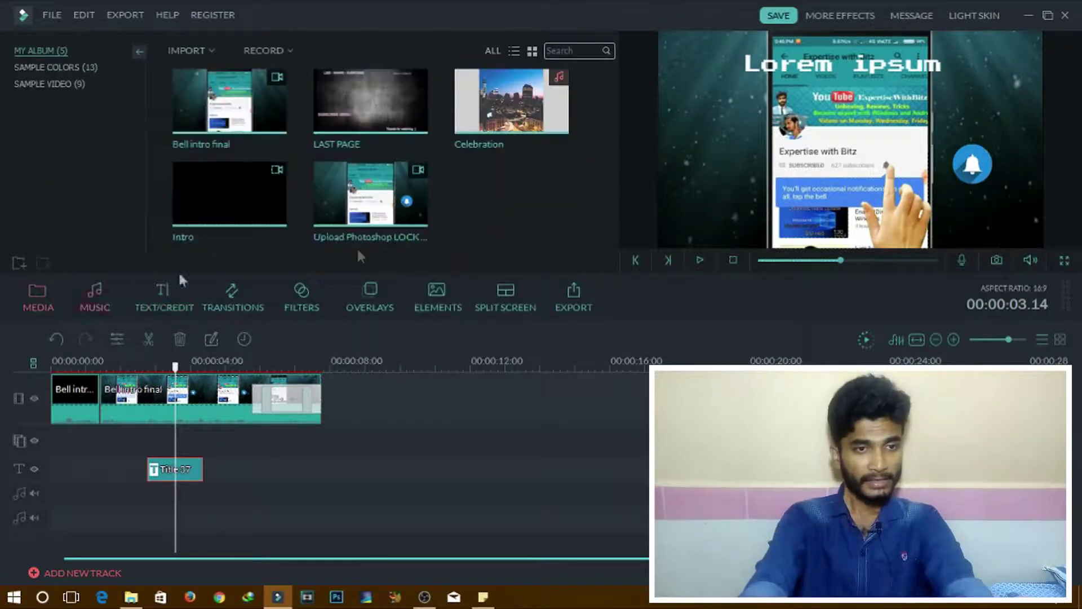
# Place the Celebration music clip near the start of the lower audio track and play it back briefly.
pyautogui.moveTo(507, 102); pyautogui.dragTo(69, 521)
pyautogui.click(701, 259)
pyautogui.click(700, 260)
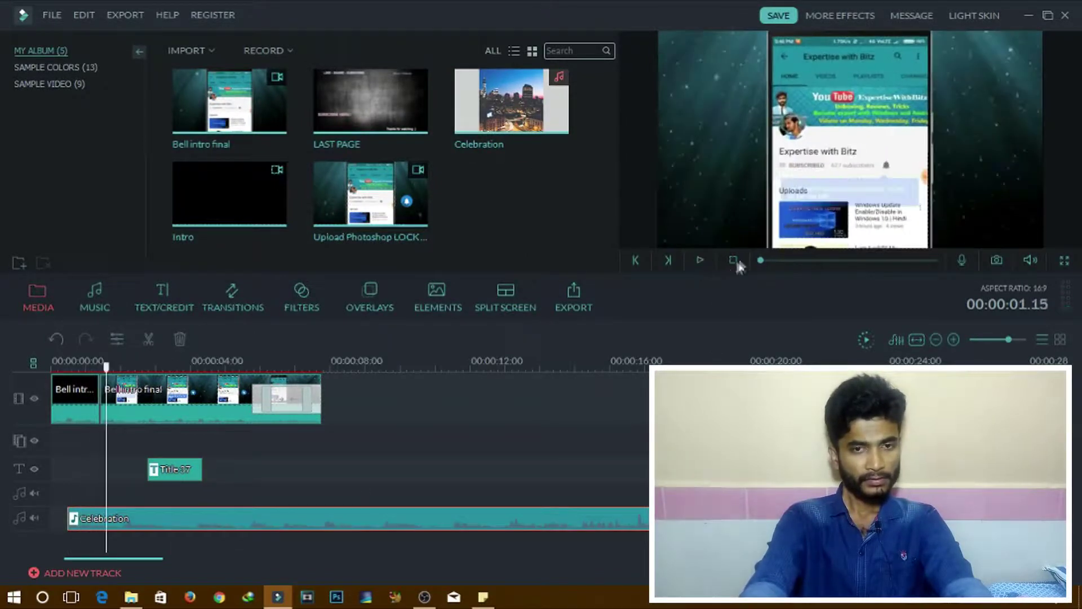
# Delete the Celebration clip from the audio track.
pyautogui.rightClick(420, 523)
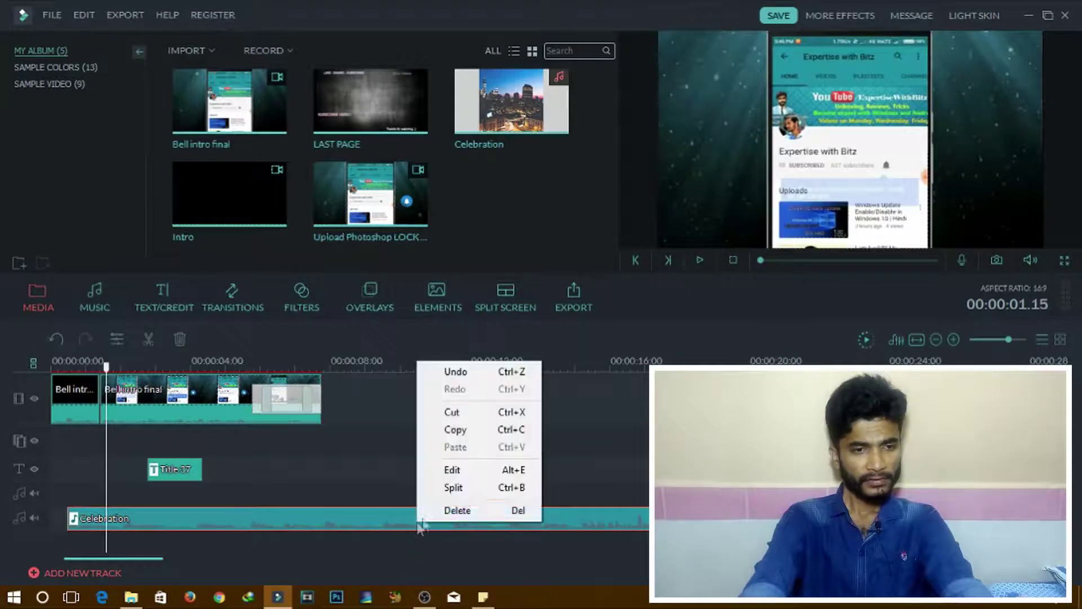
pyautogui.click(449, 510)
# Try to crop the second "Bell intro final" segment with Crop and Zoom by shrinking the 16:9 crop frame.
pyautogui.rightClick(186, 399)
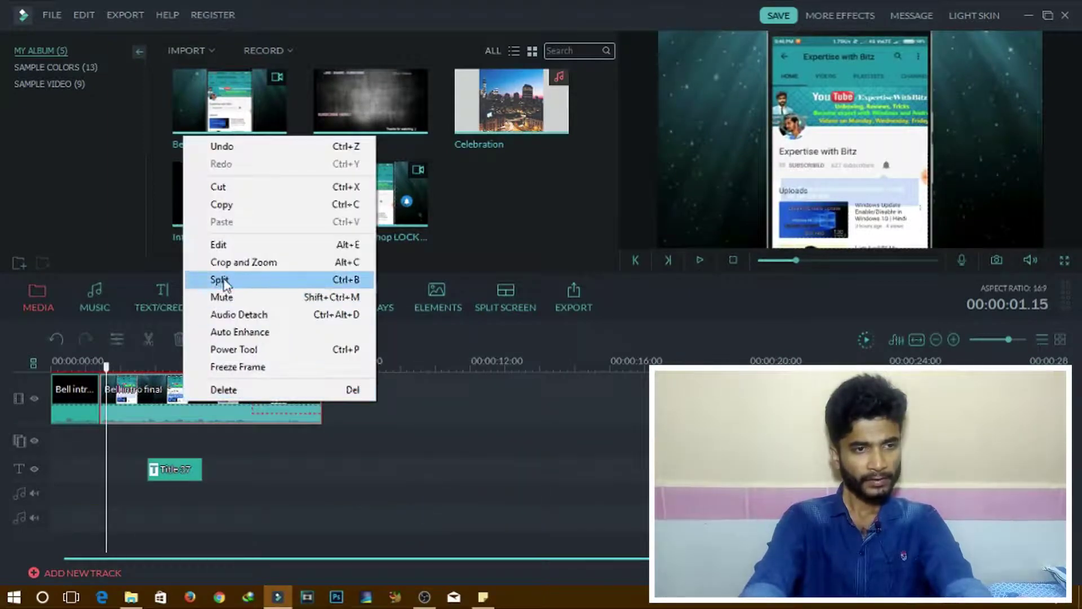
pyautogui.click(240, 262)
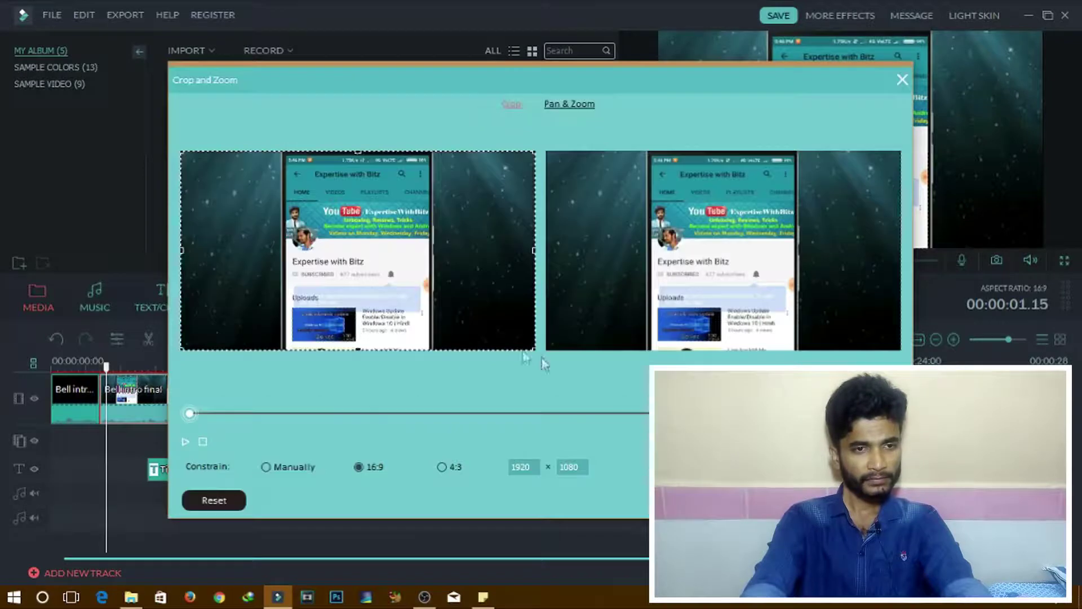
pyautogui.moveTo(535, 351); pyautogui.dragTo(476, 379)
pyautogui.press('Return')
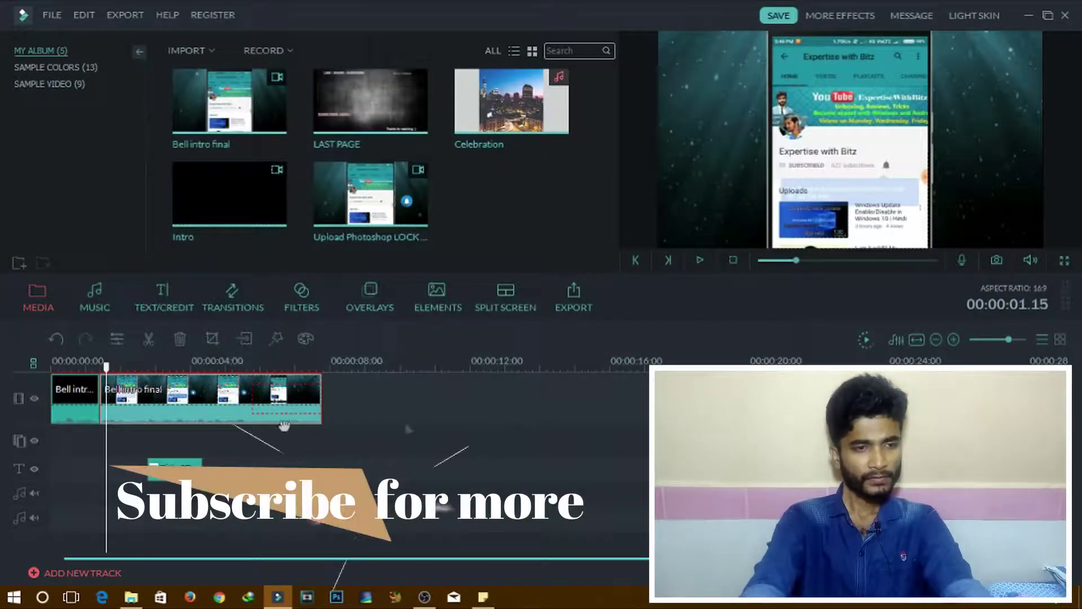
# Examine the video and audio edit settings of the second "Bell intro final" segment, leaving the equalizer on Default.
pyautogui.click(312, 364)
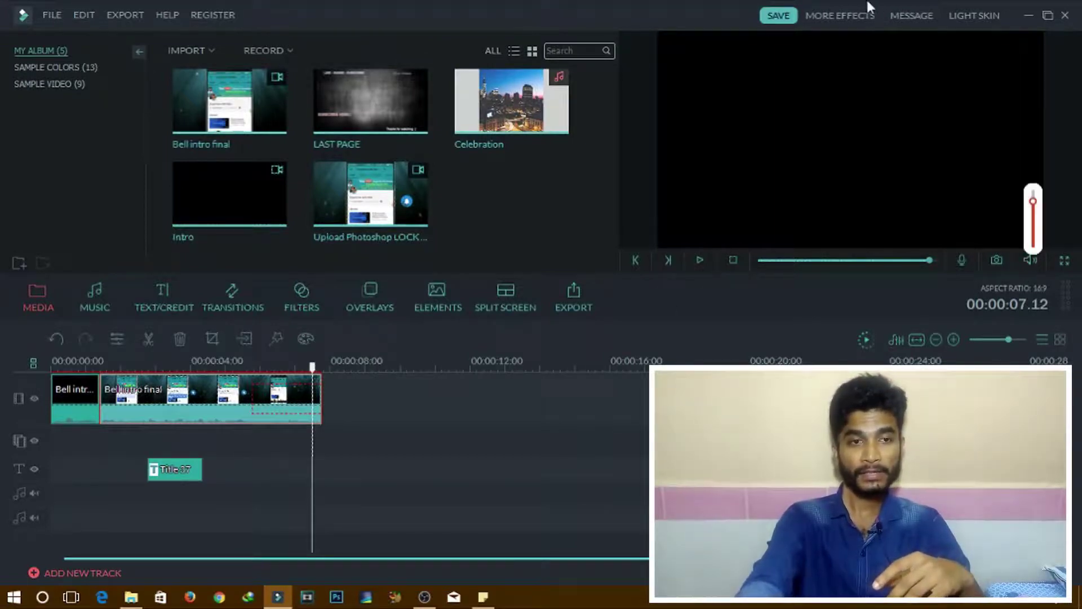
pyautogui.rightClick(214, 402)
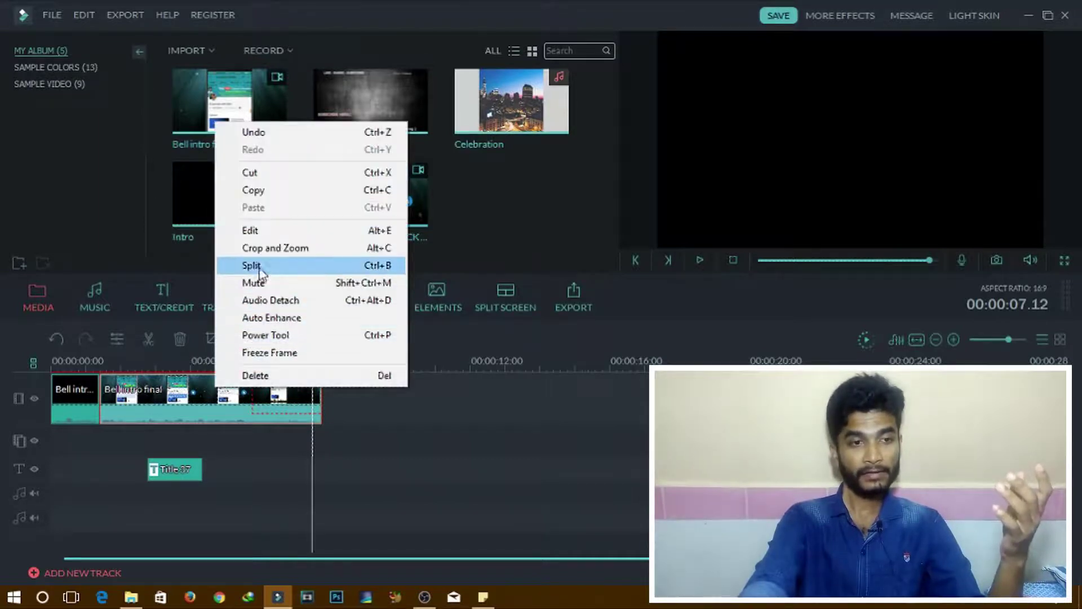
pyautogui.click(265, 228)
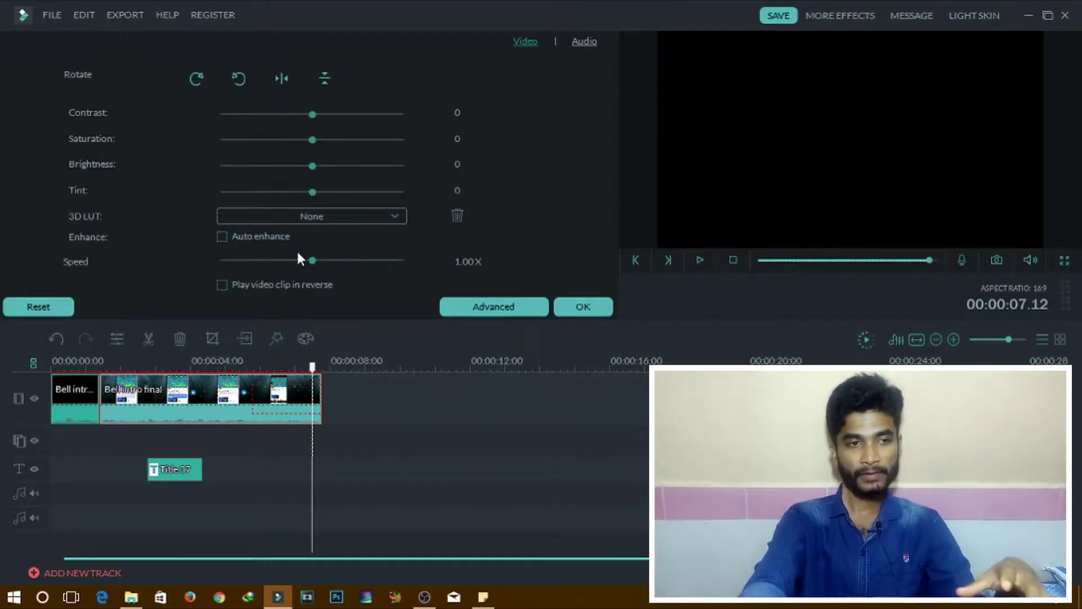
pyautogui.click(591, 43)
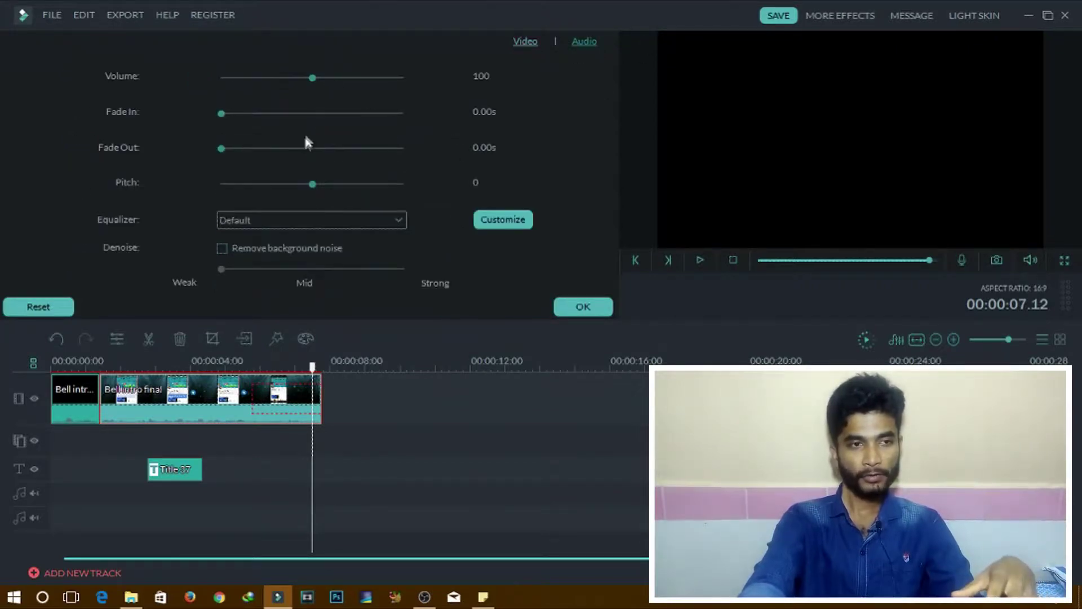
pyautogui.click(325, 219)
pyautogui.click(340, 234)
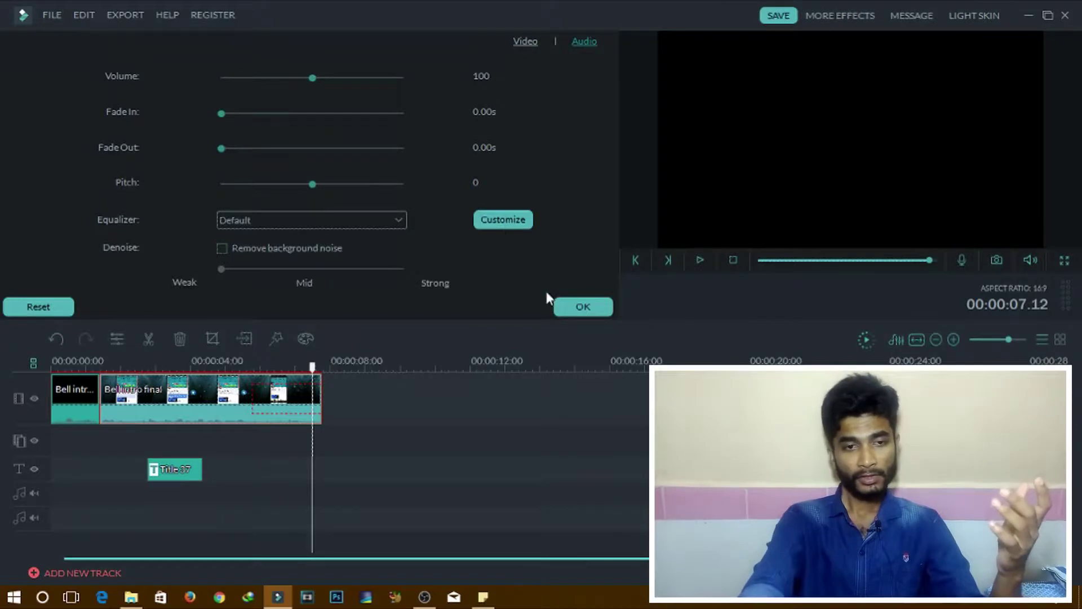
pyautogui.click(583, 307)
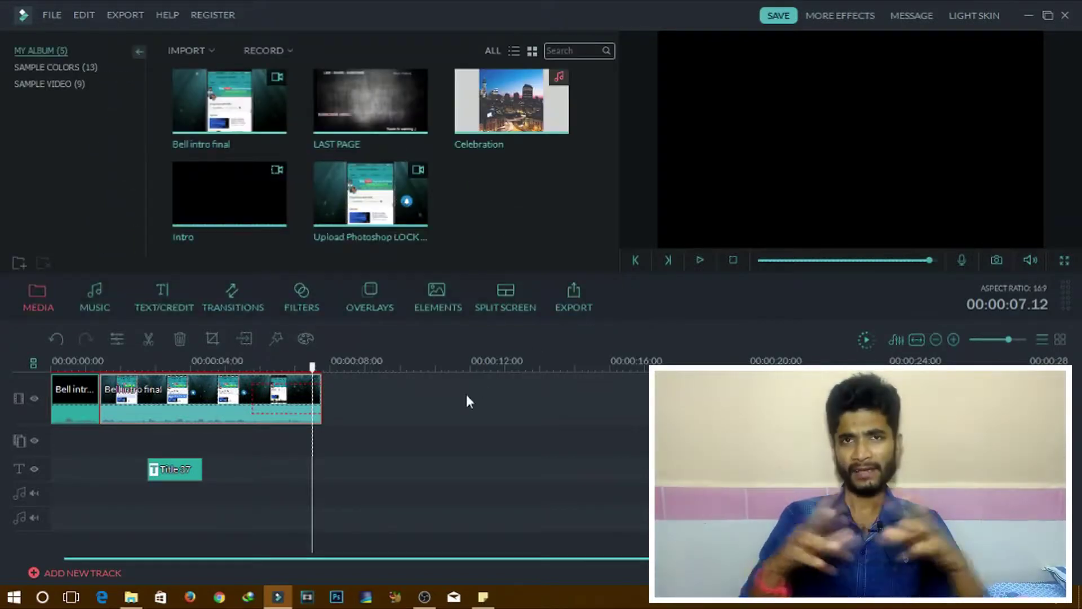